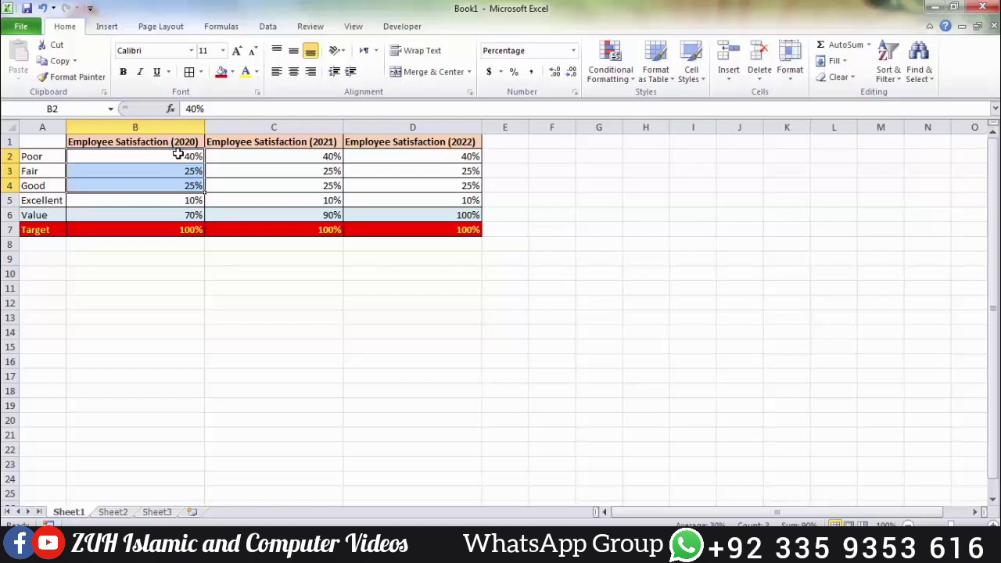
pyautogui.moveTo(179, 154); pyautogui.dragTo(180, 204)
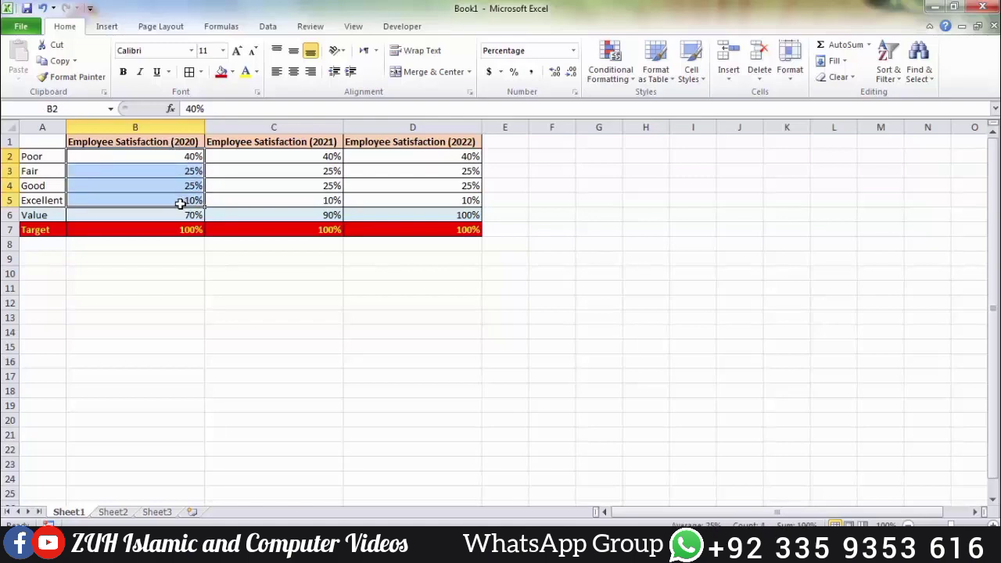
pyautogui.moveTo(49, 200); pyautogui.dragTo(111, 215)
pyautogui.click(49, 232)
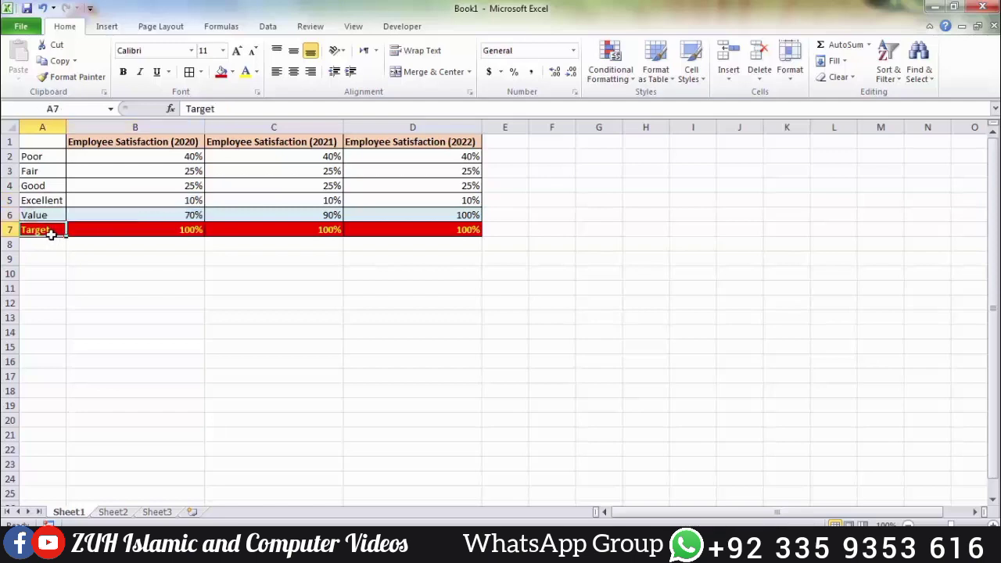
pyautogui.moveTo(50, 233); pyautogui.dragTo(400, 239)
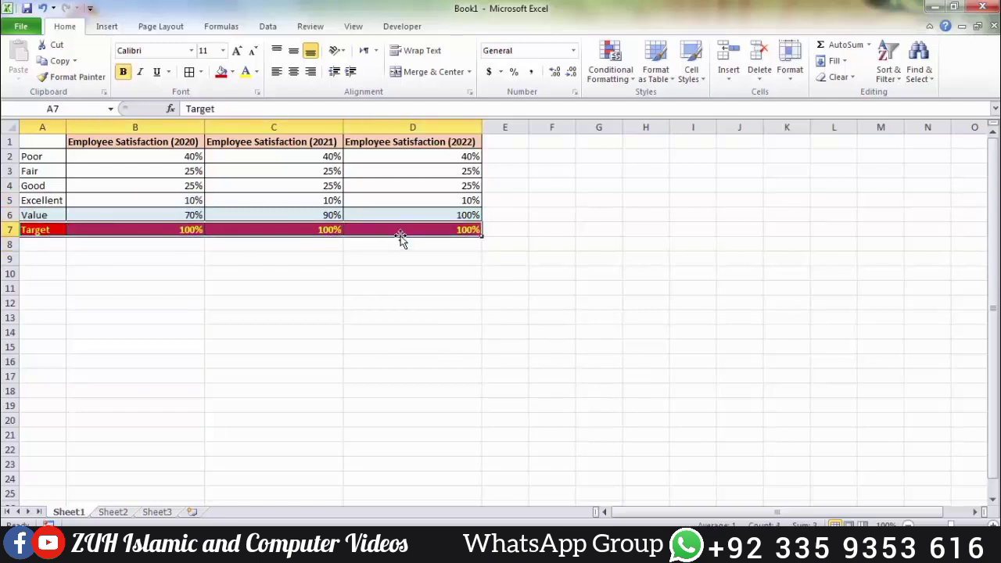
pyautogui.click(508, 288)
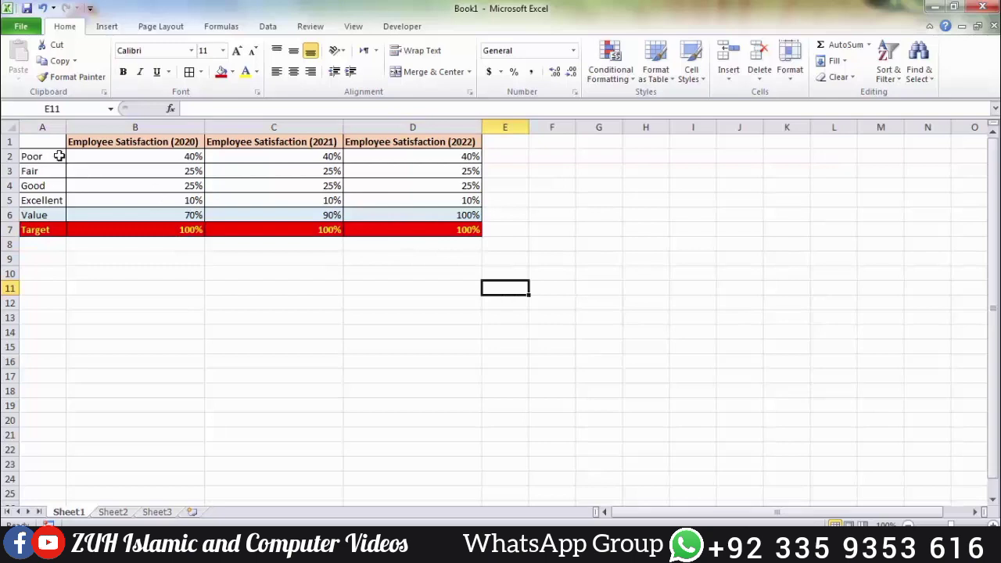
# Insert a 2-D stacked column chart from A2:B7, place it beside the table, and switch its rows and columns.
pyautogui.moveTo(48, 156); pyautogui.dragTo(115, 225)
pyautogui.click(107, 26)
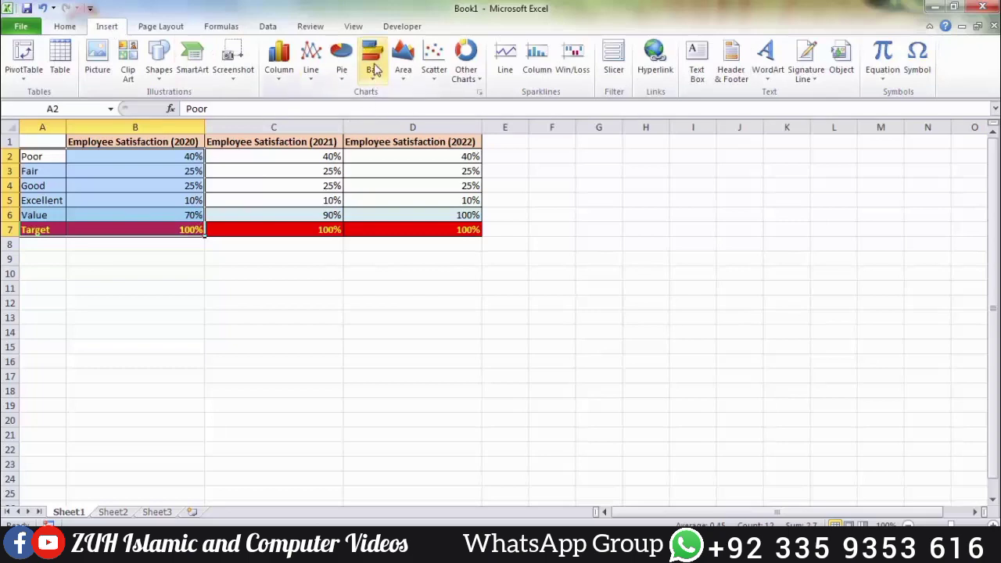
pyautogui.click(277, 70)
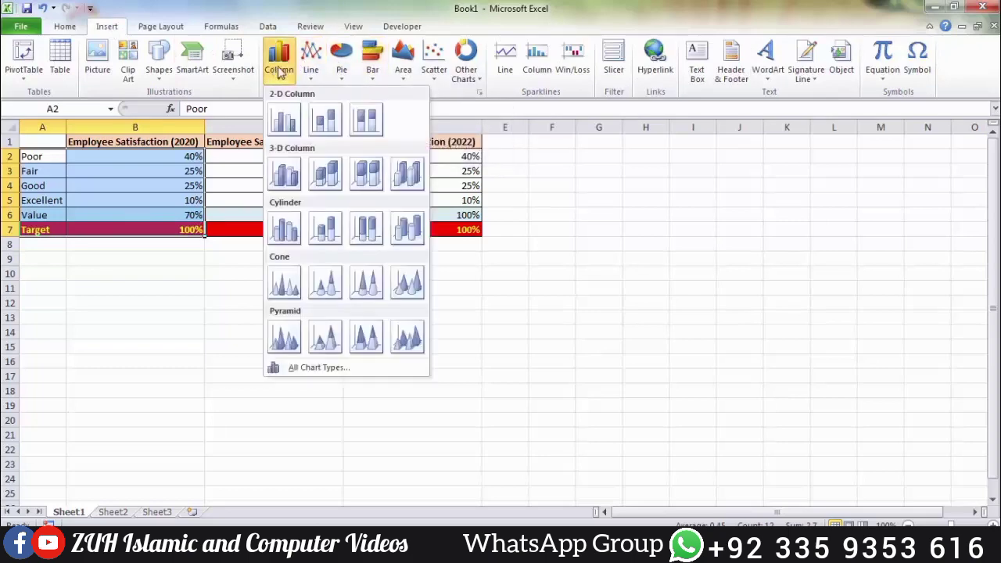
pyautogui.click(324, 124)
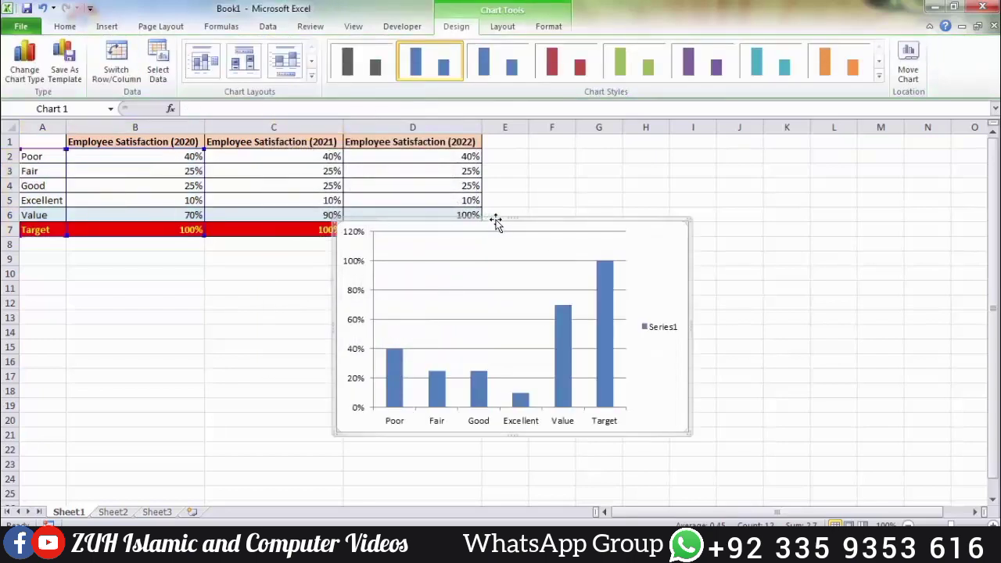
pyautogui.moveTo(495, 222); pyautogui.dragTo(645, 231)
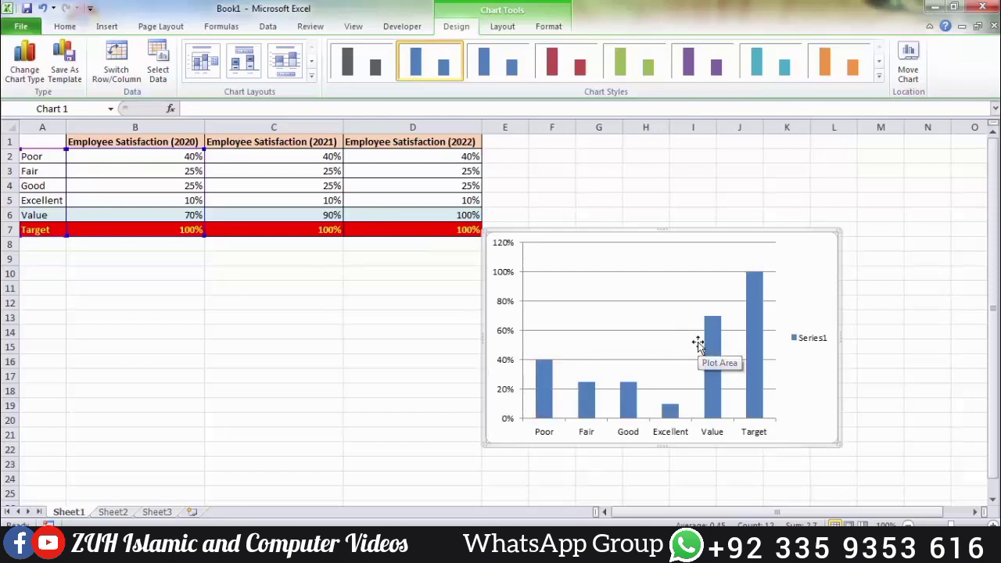
pyautogui.click(130, 77)
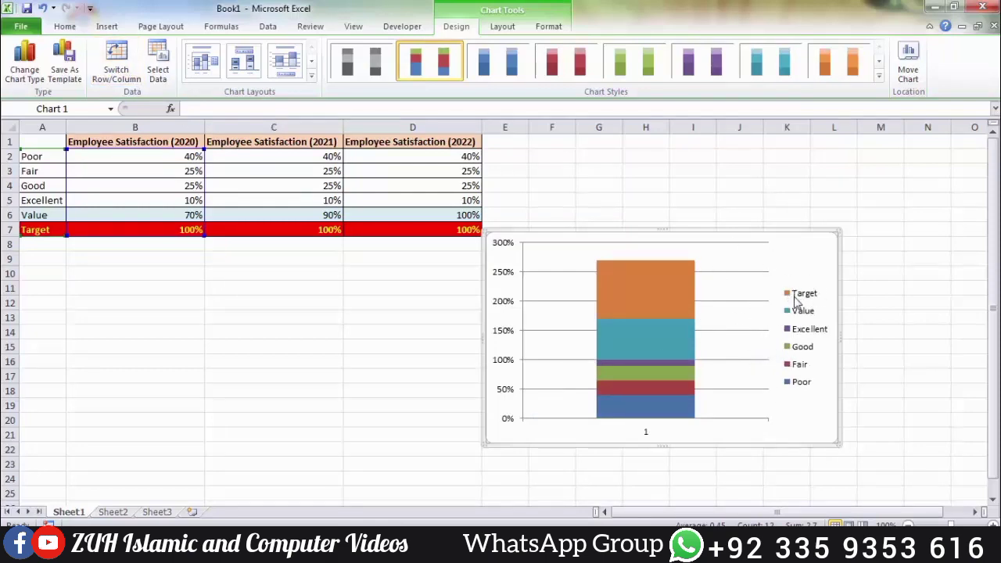
# Change the chart type of the Target series to a line with markers.
pyautogui.click(649, 298)
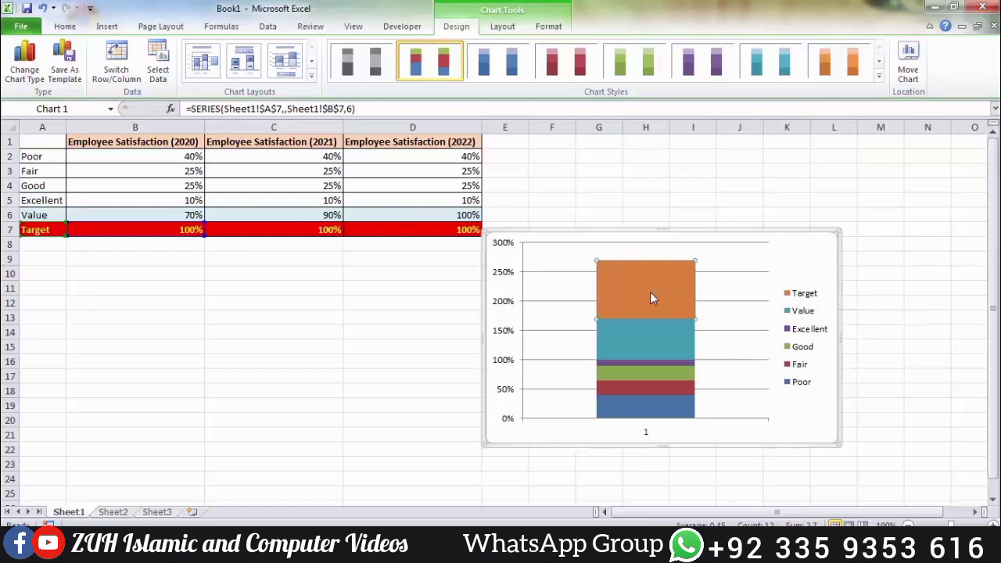
pyautogui.rightClick(652, 298)
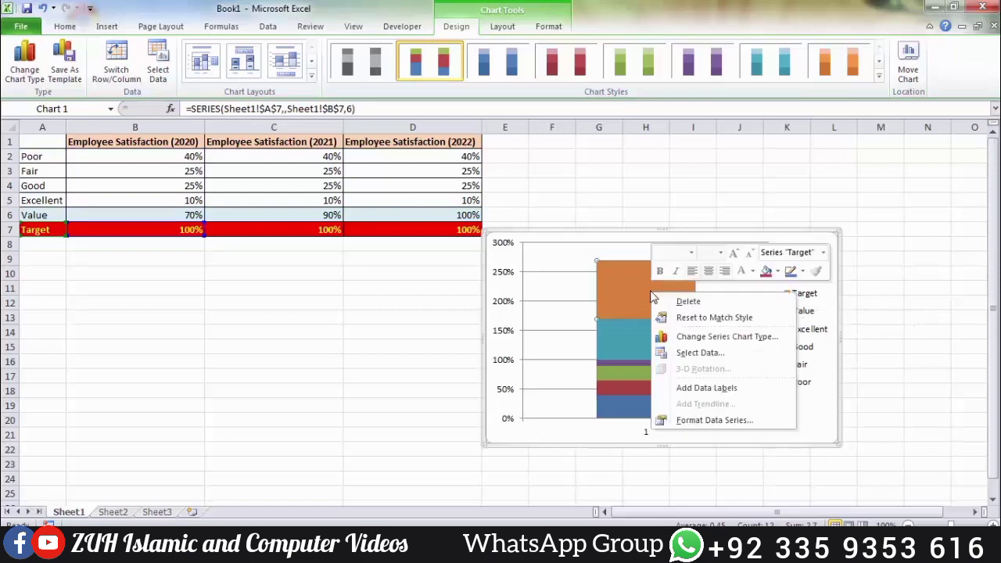
pyautogui.click(697, 337)
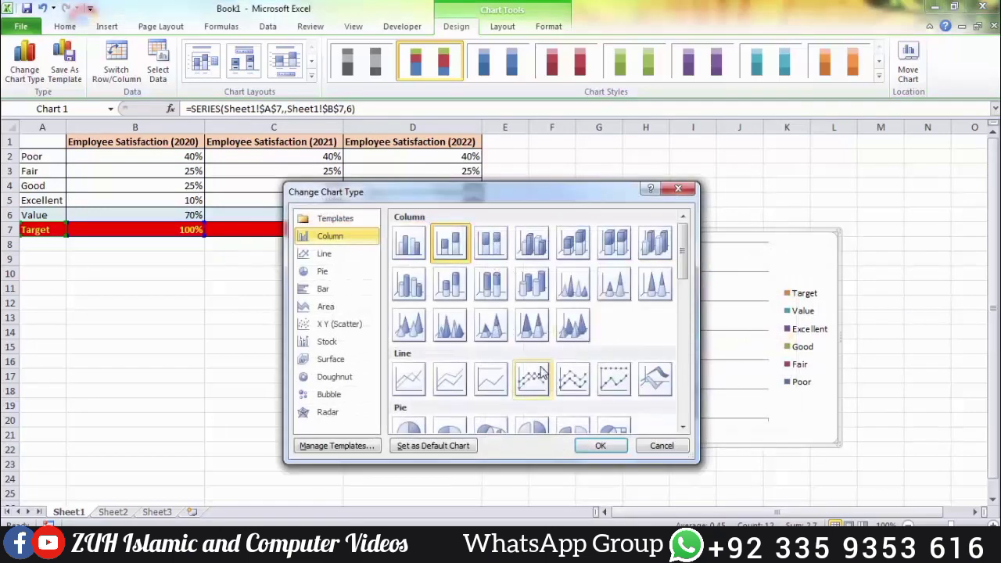
pyautogui.click(532, 379)
pyautogui.click(600, 445)
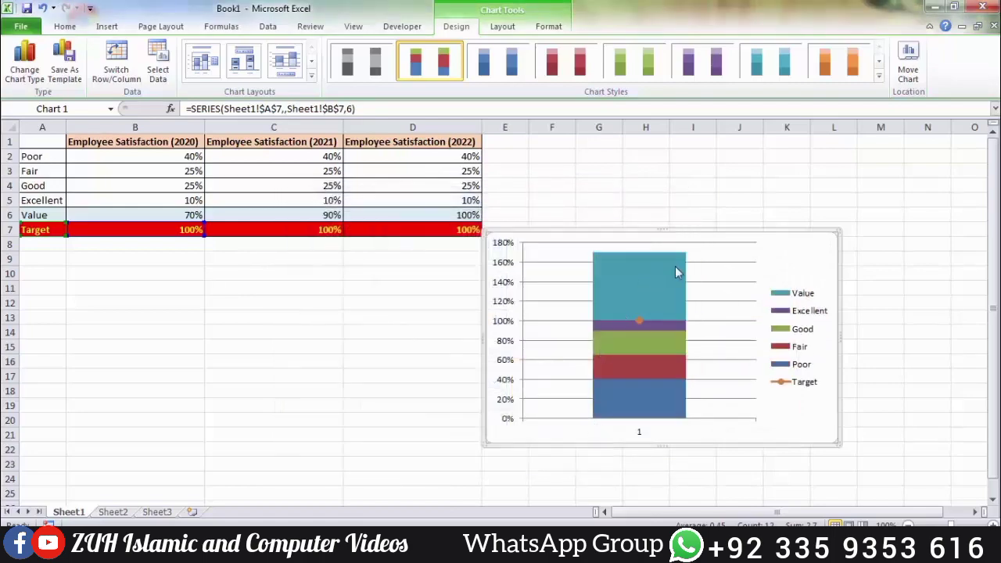
# Format the Target series marker as a built-in long dash with a size of about 23.
pyautogui.rightClick(636, 322)
pyautogui.click(680, 450)
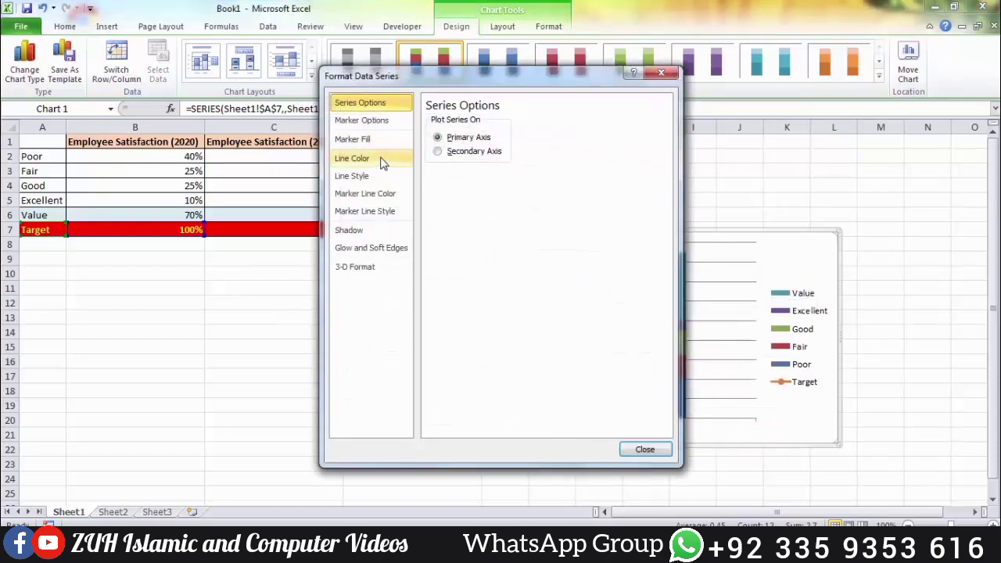
pyautogui.click(356, 139)
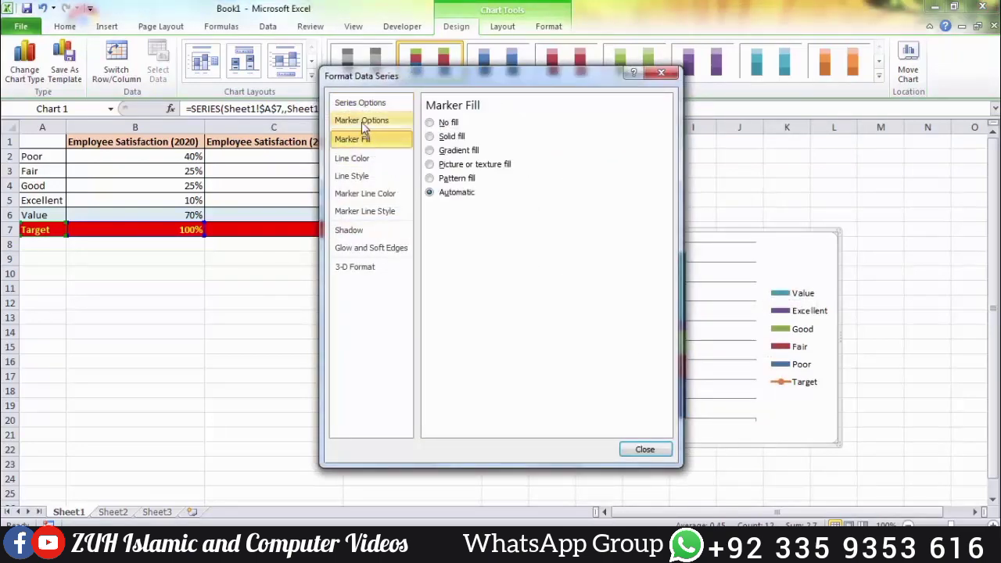
pyautogui.click(363, 122)
pyautogui.click(458, 169)
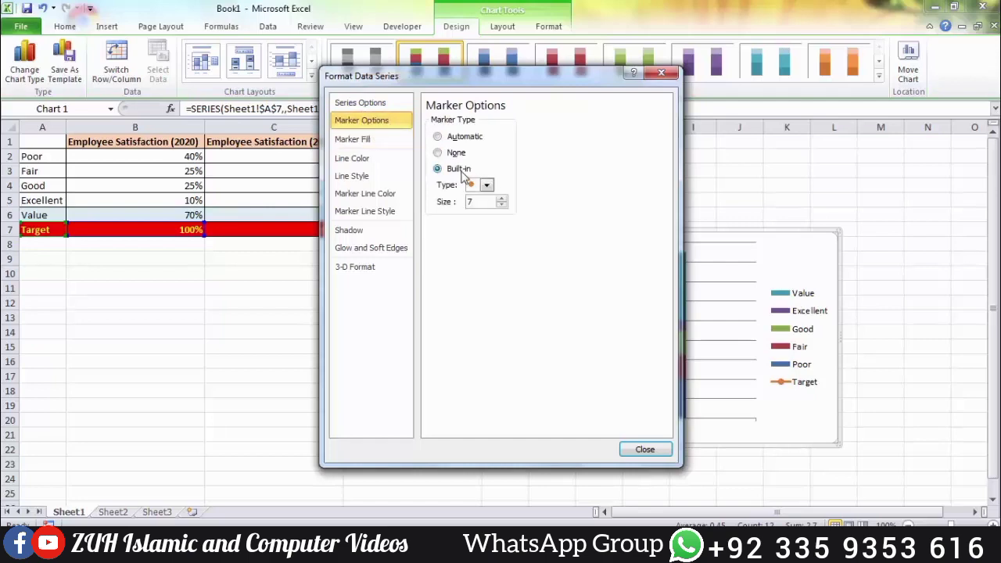
pyautogui.click(486, 186)
pyautogui.click(479, 284)
pyautogui.moveTo(430, 76); pyautogui.dragTo(276, 78)
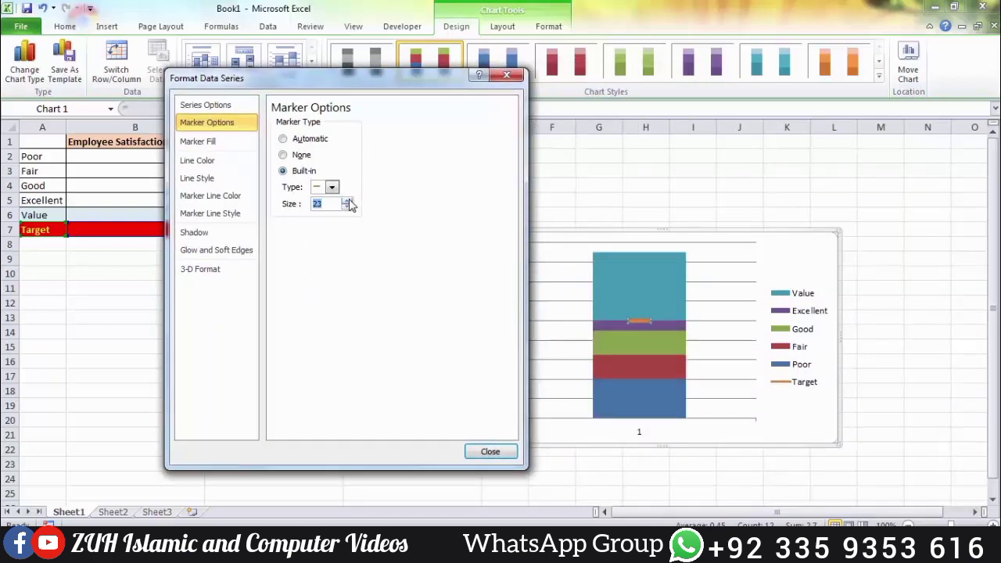
pyautogui.click(500, 452)
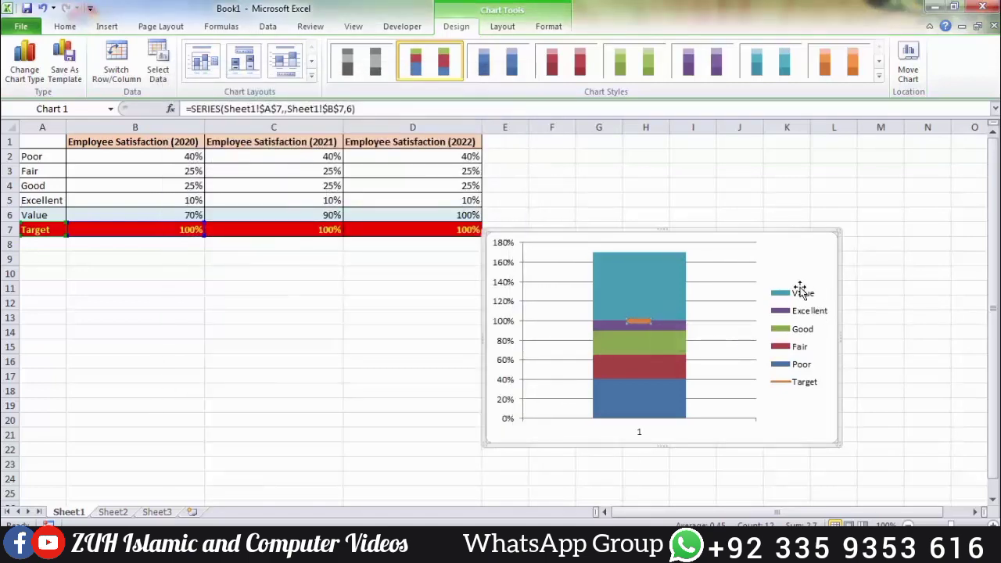
# Plot the Value series on the secondary axis and set its gap width to 500%.
pyautogui.click(626, 296)
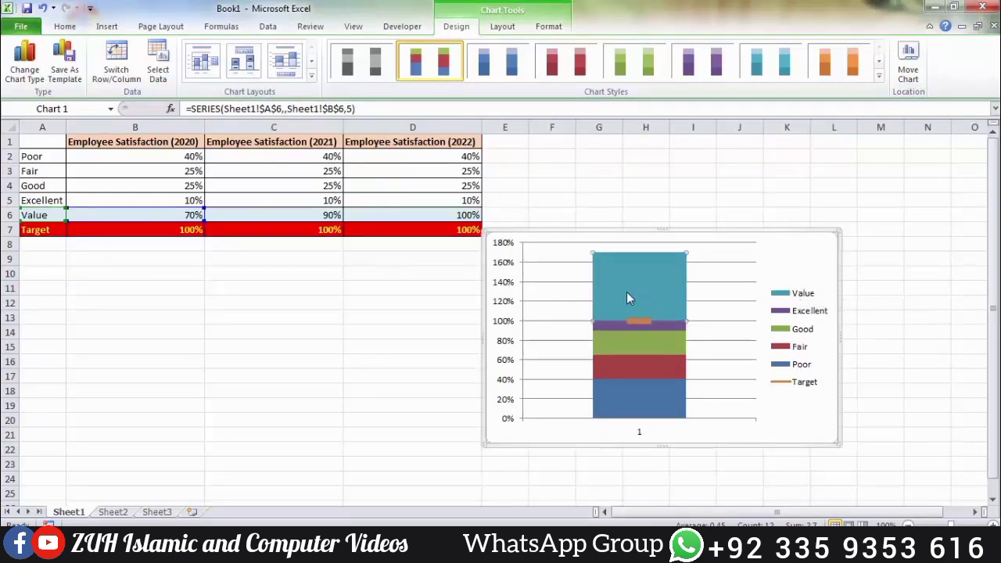
pyautogui.rightClick(626, 295)
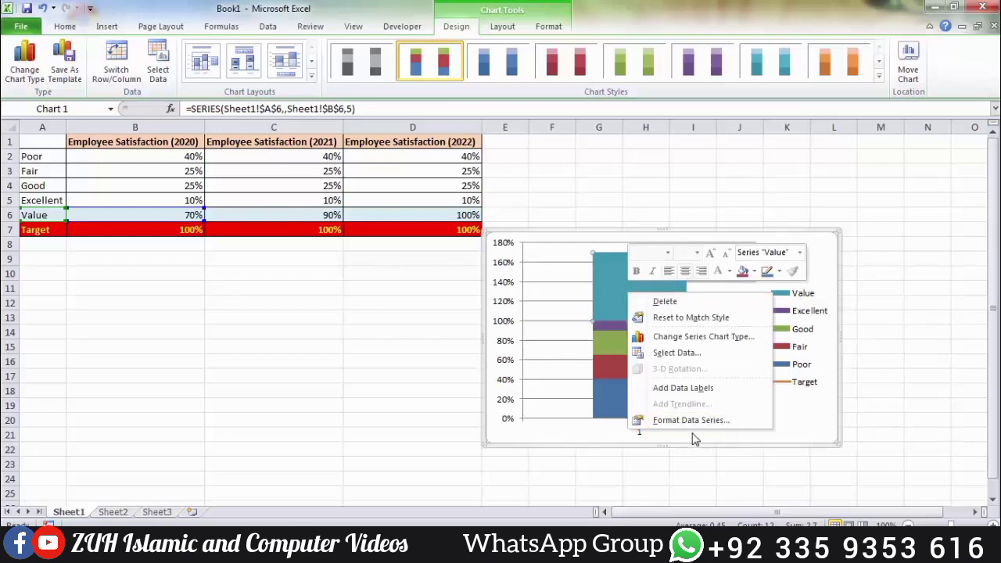
pyautogui.click(614, 295)
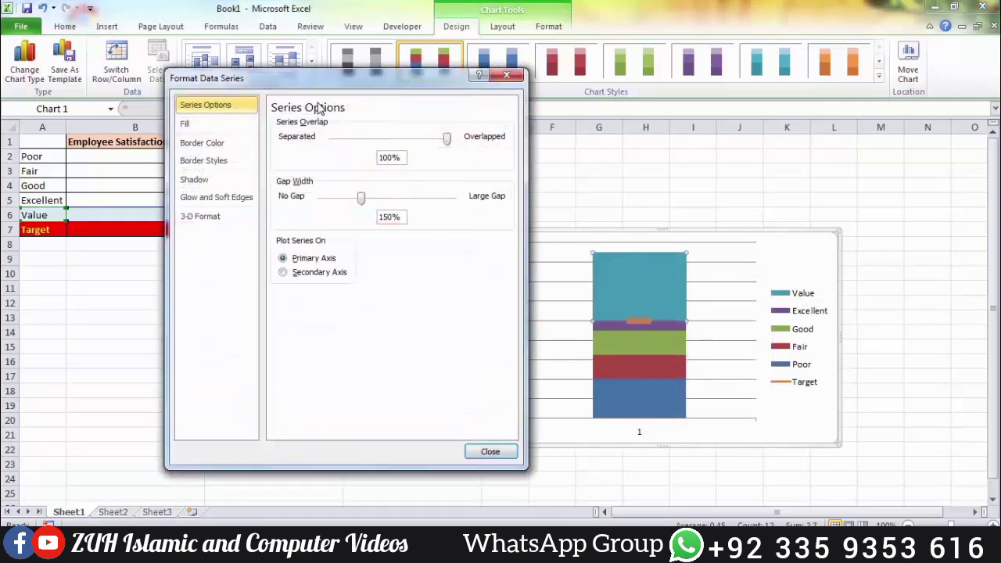
pyautogui.click(333, 276)
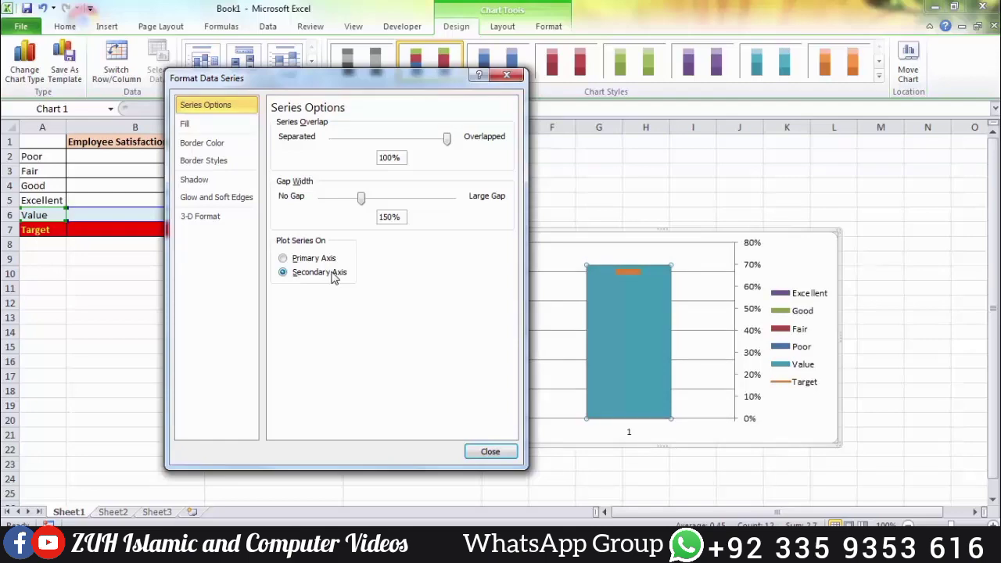
pyautogui.moveTo(362, 205); pyautogui.dragTo(466, 202)
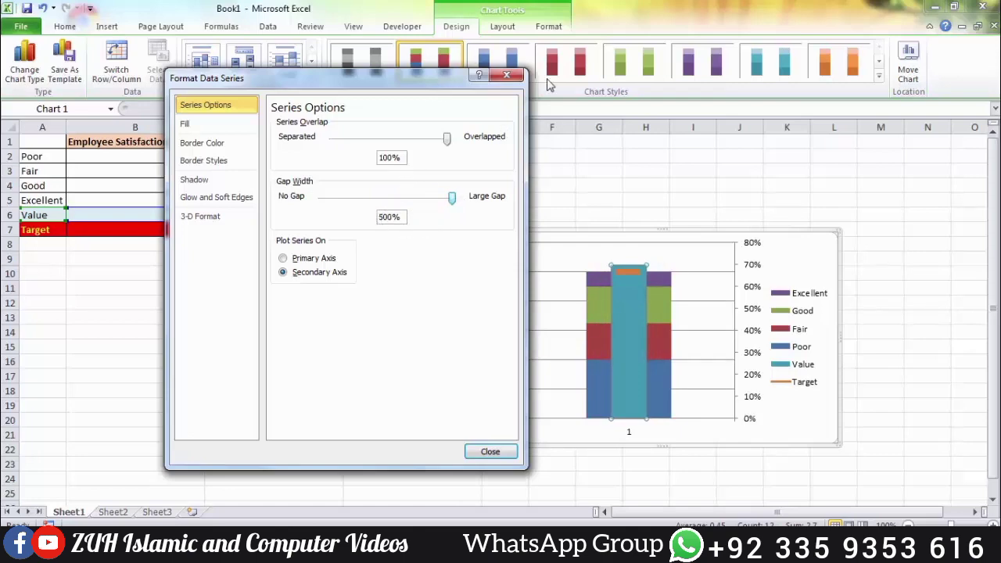
pyautogui.click(507, 75)
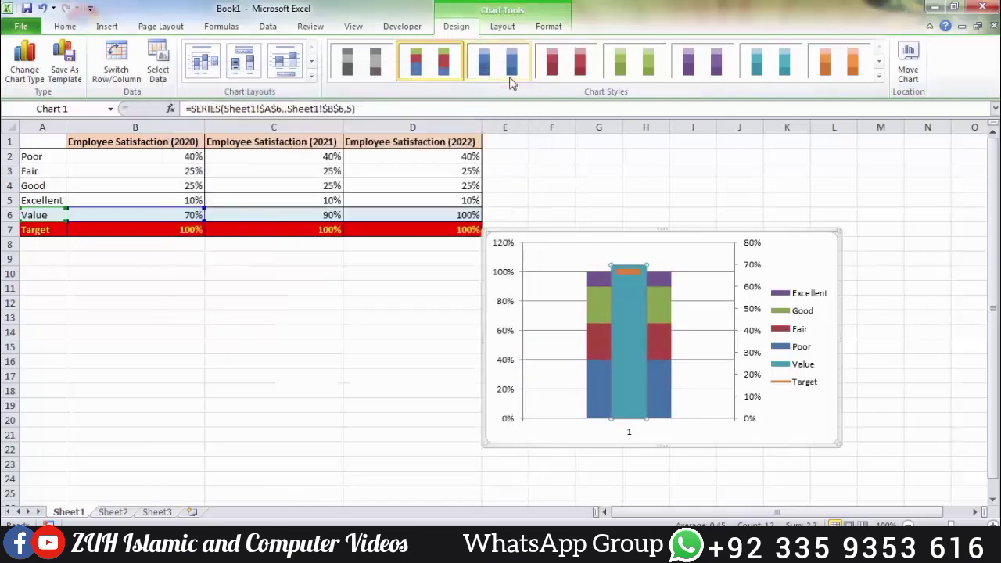
# Give the Value series a solid black fill.
pyautogui.rightClick(633, 300)
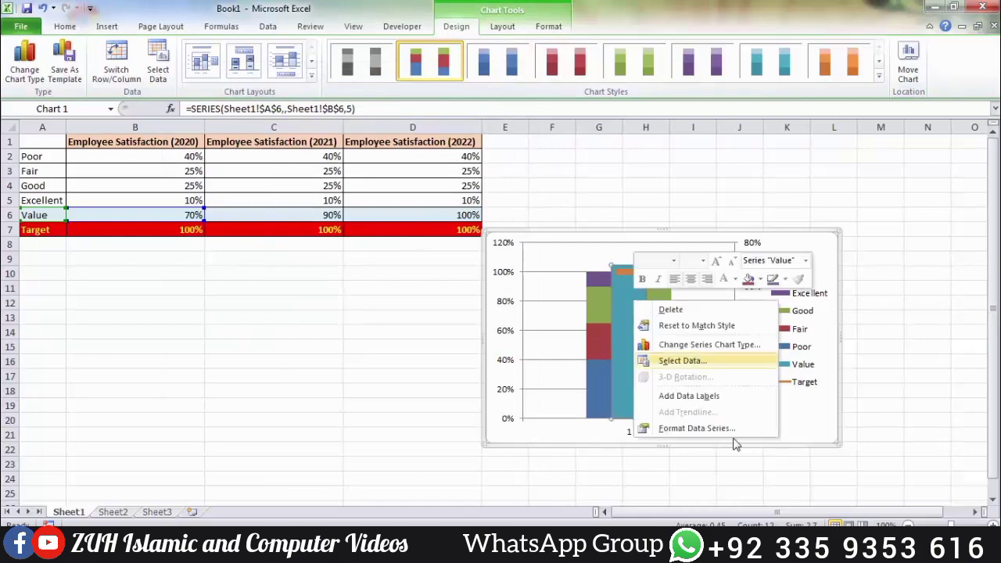
pyautogui.click(681, 430)
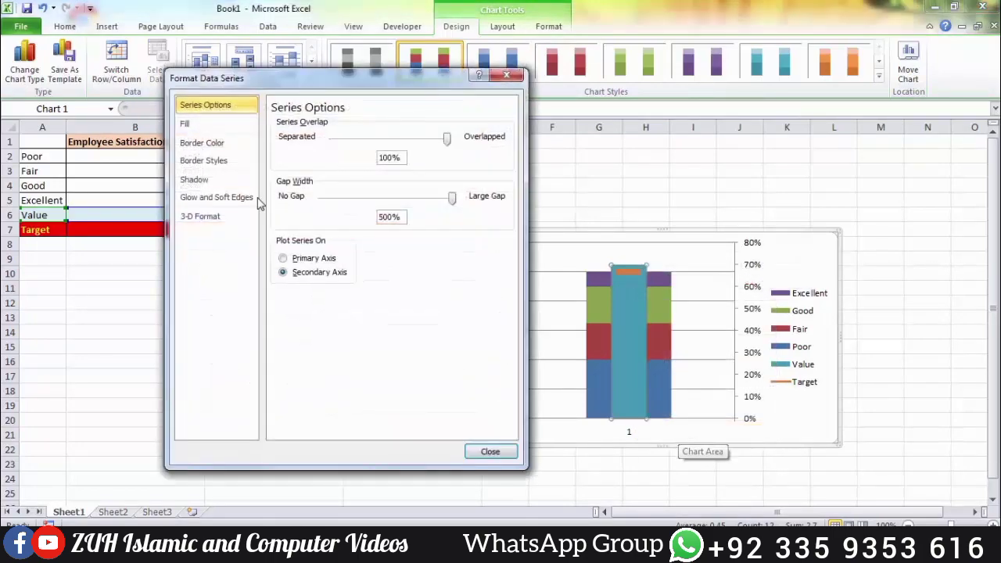
pyautogui.click(210, 122)
pyautogui.click(294, 139)
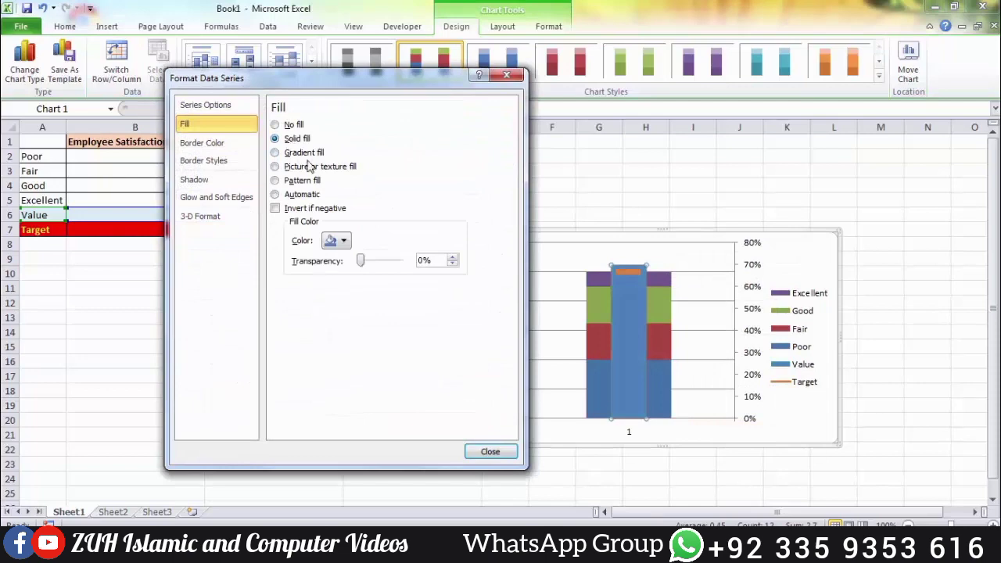
pyautogui.click(345, 241)
pyautogui.click(341, 274)
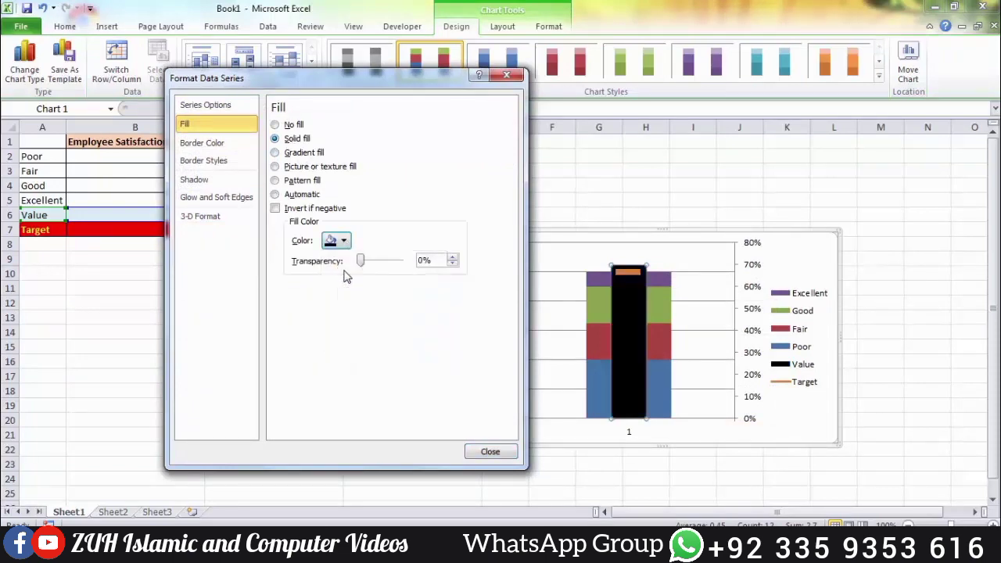
pyautogui.click(491, 451)
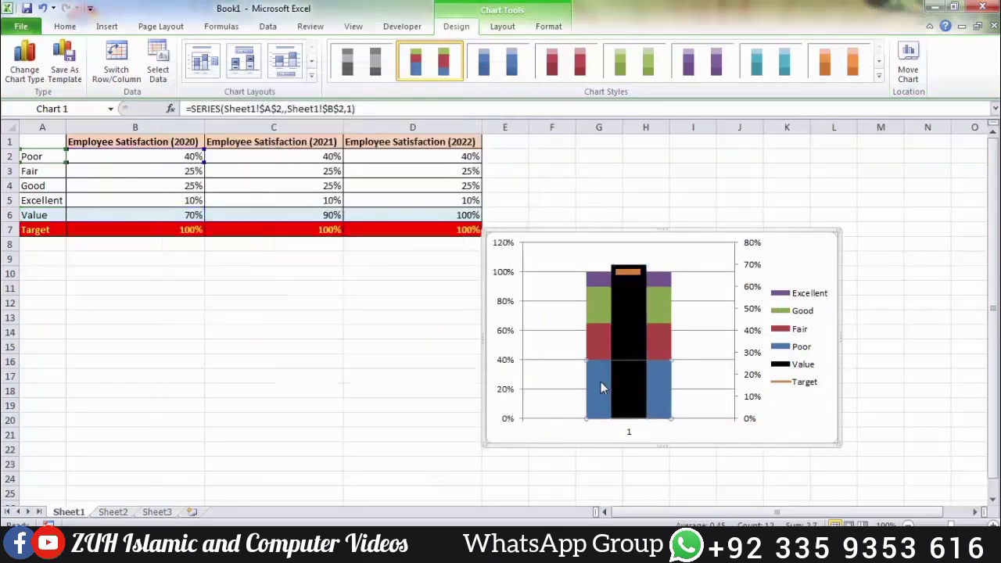
# Give the Poor series a solid dark gray fill.
pyautogui.rightClick(601, 383)
pyautogui.click(654, 510)
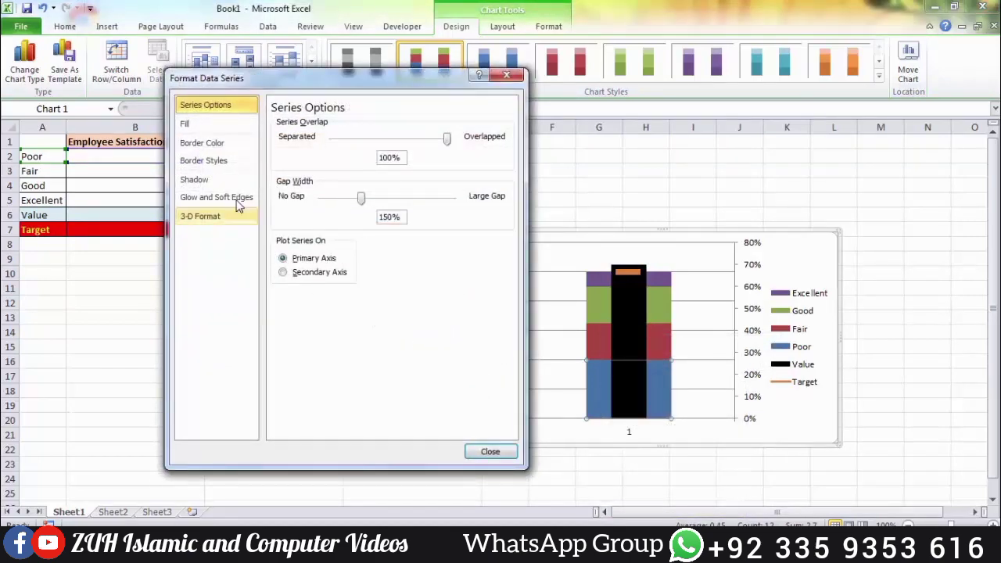
pyautogui.click(199, 124)
pyautogui.click(286, 139)
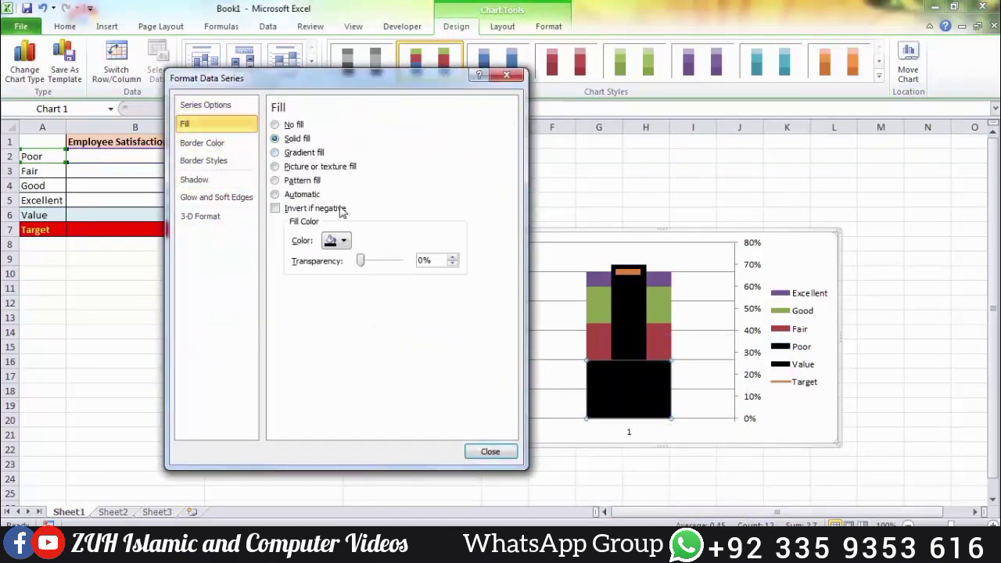
pyautogui.click(344, 242)
pyautogui.click(328, 327)
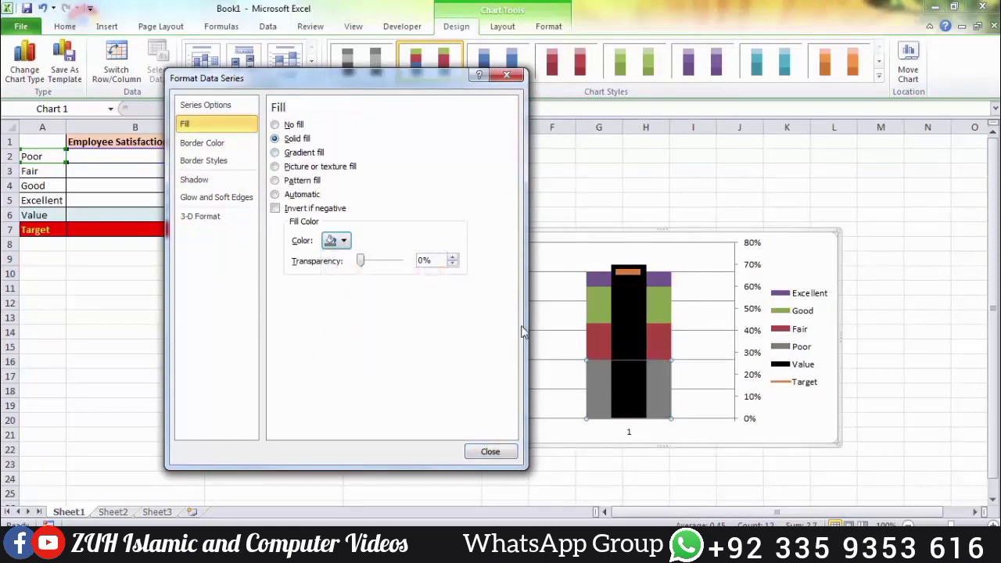
# Give the Fair series a solid gray fill one shade lighter than the Poor series.
pyautogui.click(596, 344)
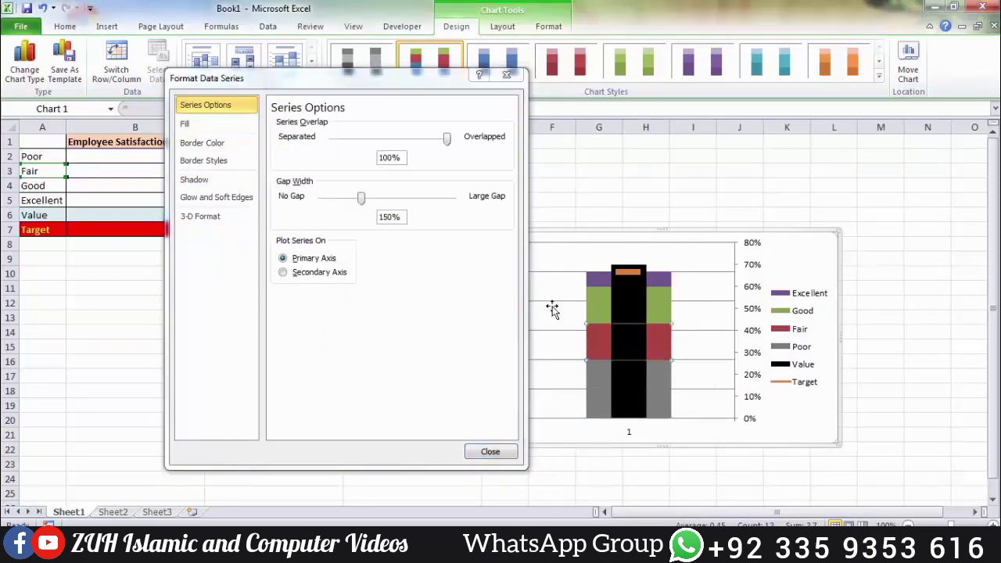
pyautogui.click(219, 125)
pyautogui.click(295, 139)
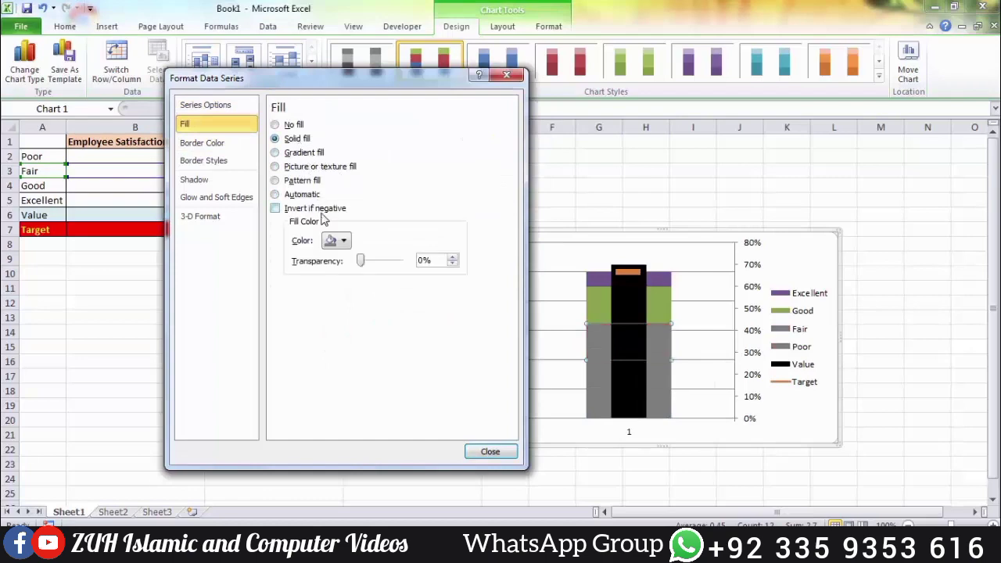
pyautogui.click(344, 241)
pyautogui.click(328, 313)
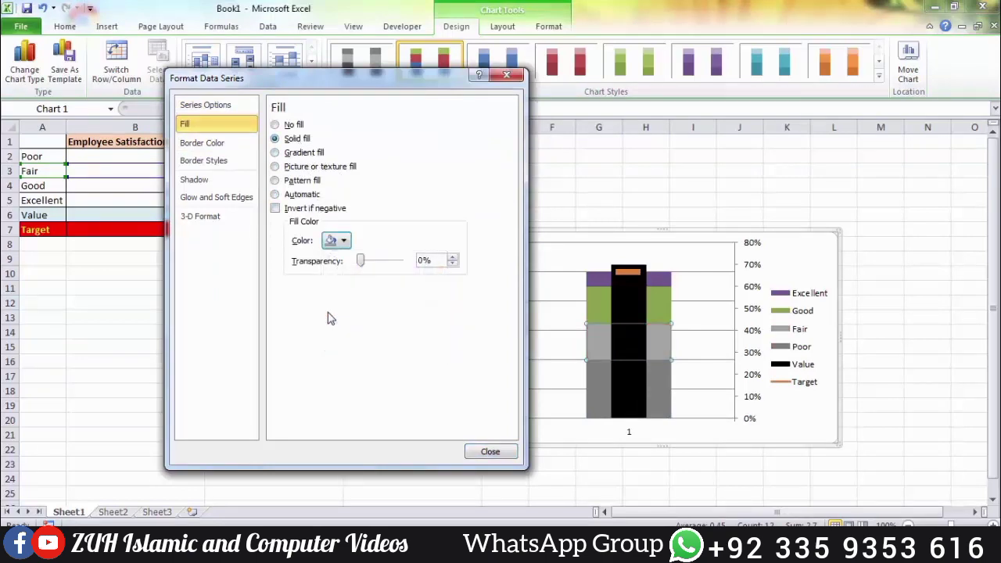
# Give the Good series a solid gray fill one shade lighter than the Fair series.
pyautogui.click(600, 310)
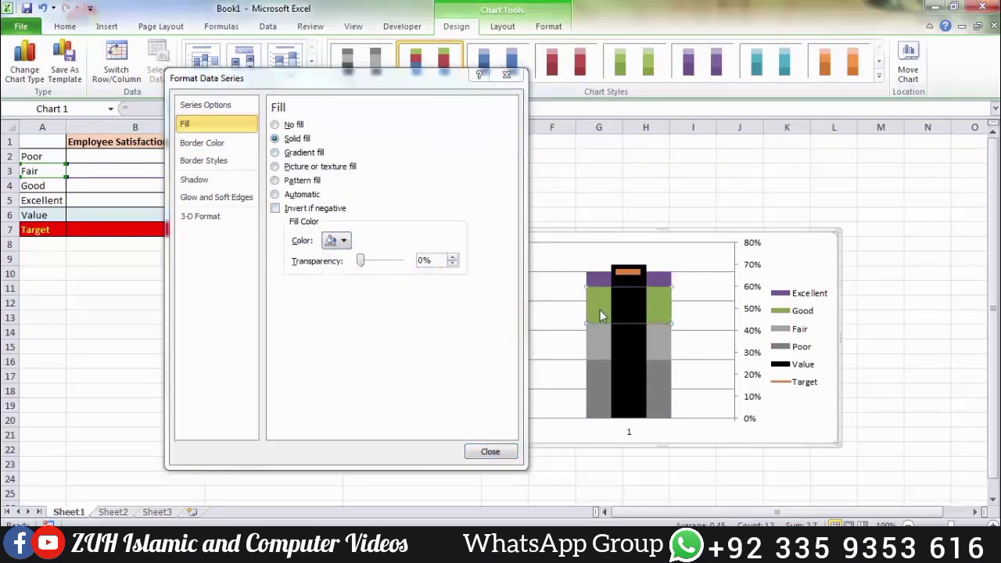
pyautogui.click(200, 124)
pyautogui.click(296, 139)
pyautogui.click(344, 242)
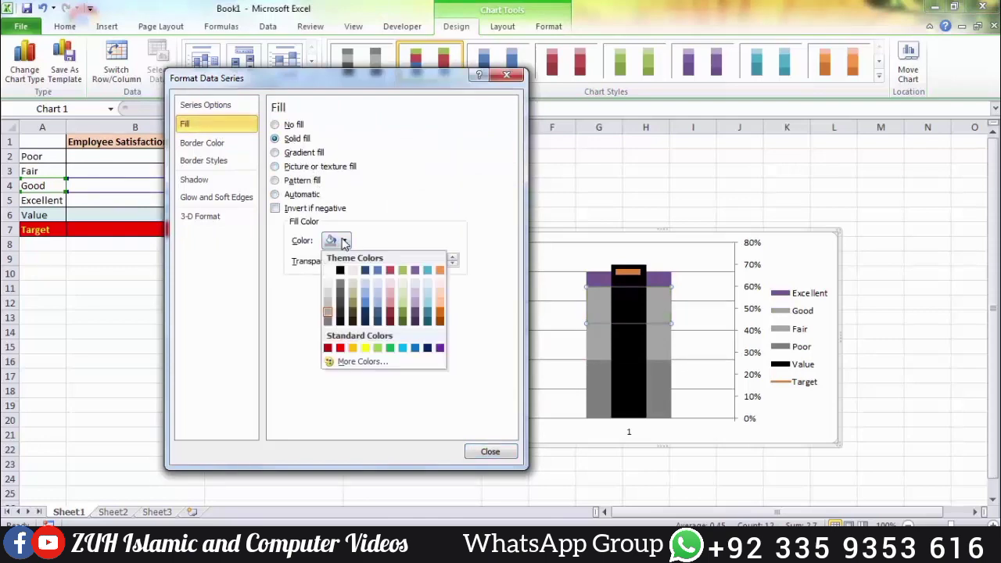
pyautogui.click(329, 298)
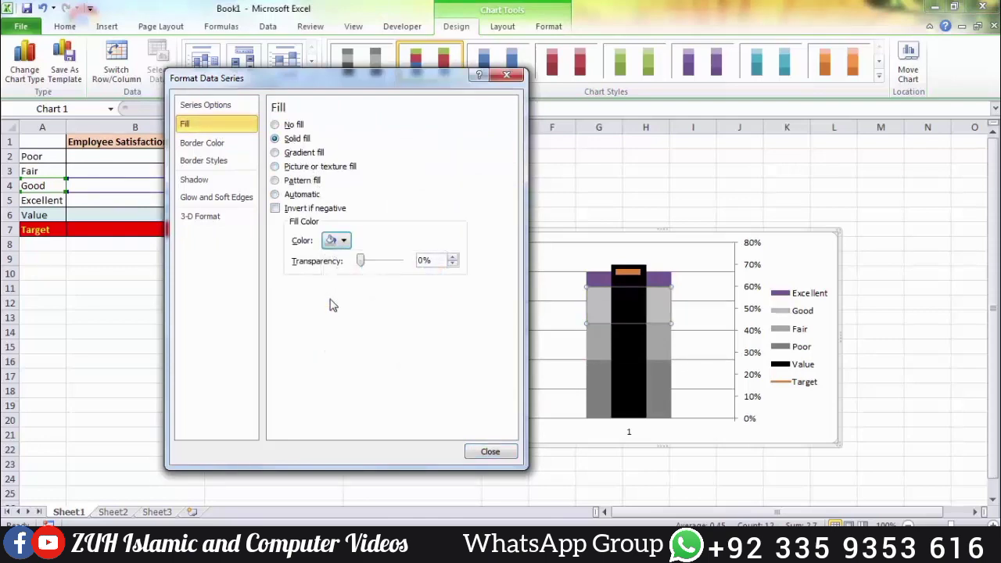
# Give the Excellent series a solid fill in the lightest theme gray and finish formatting the series.
pyautogui.click(596, 279)
pyautogui.click(205, 124)
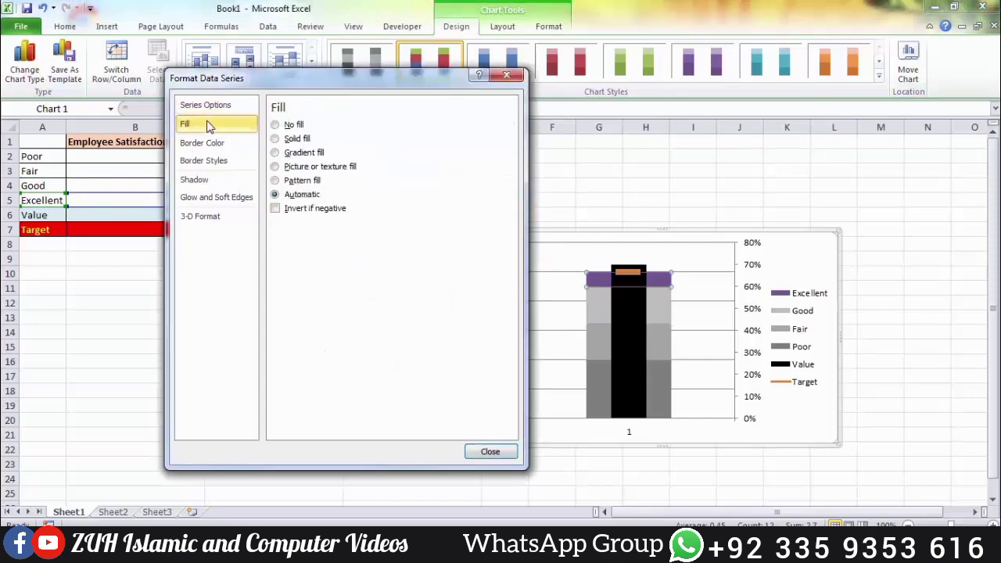
pyautogui.click(296, 139)
pyautogui.click(344, 242)
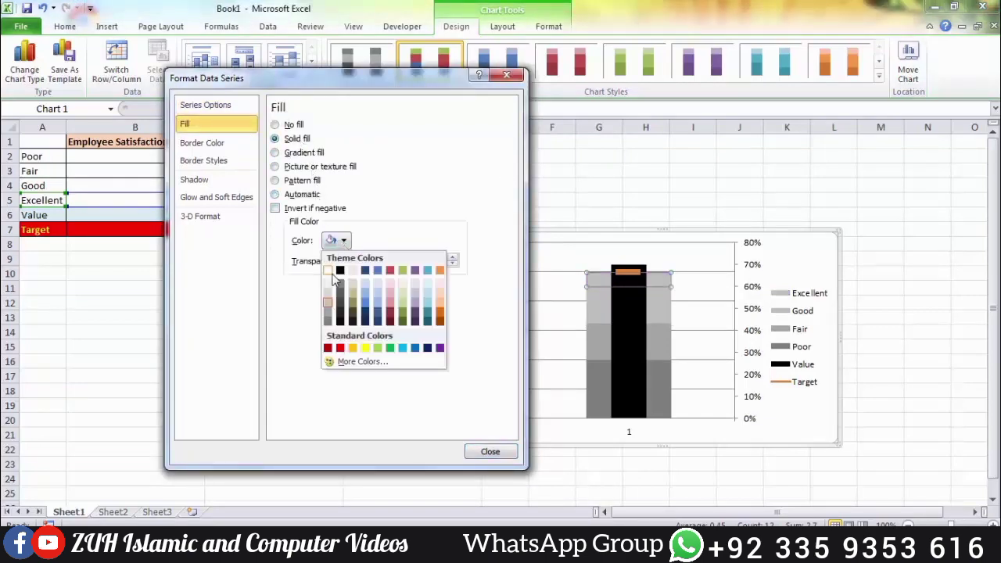
pyautogui.click(344, 241)
pyautogui.click(343, 242)
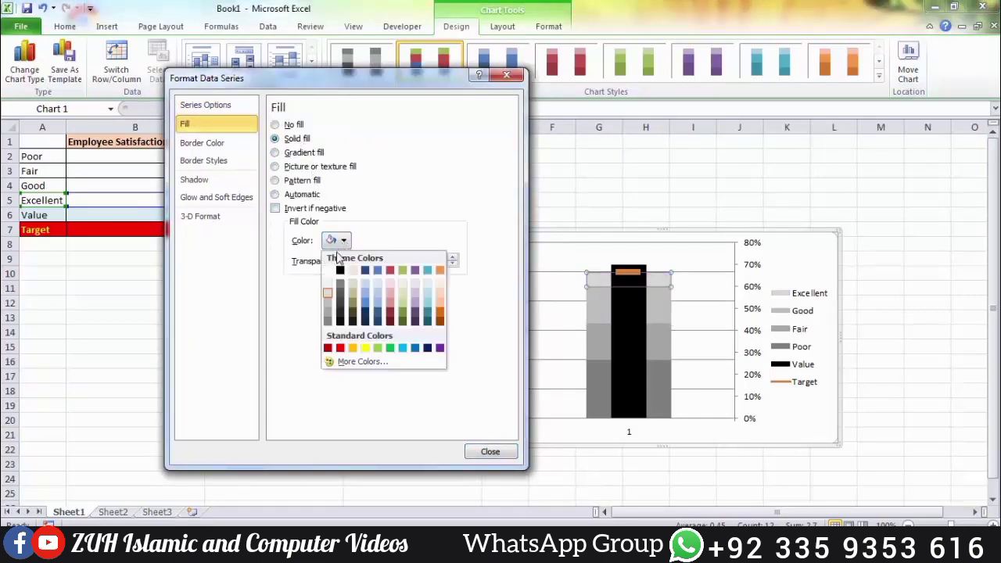
pyautogui.click(328, 288)
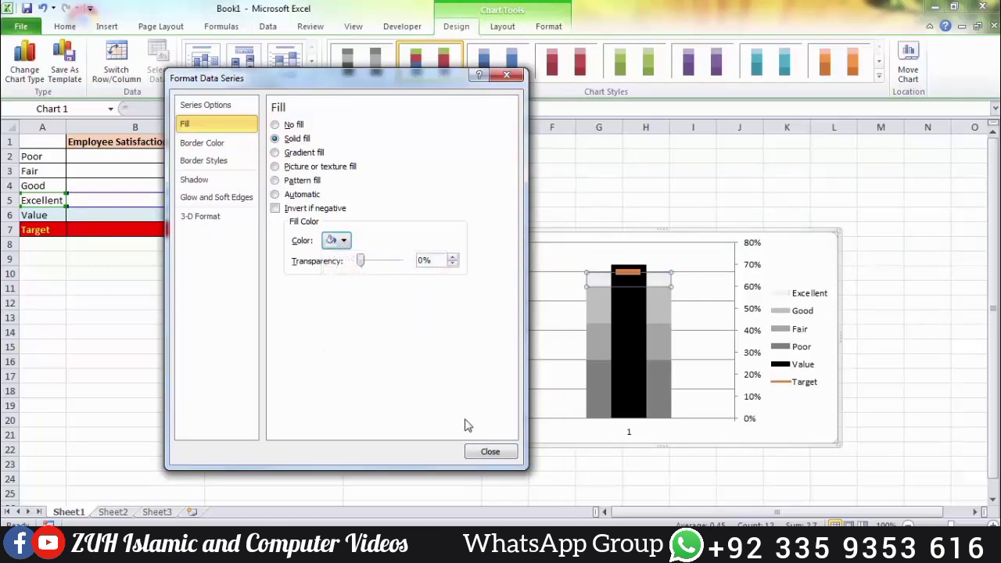
pyautogui.click(490, 454)
# Delete the chart's legend and its secondary vertical axis.
pyautogui.click(830, 438)
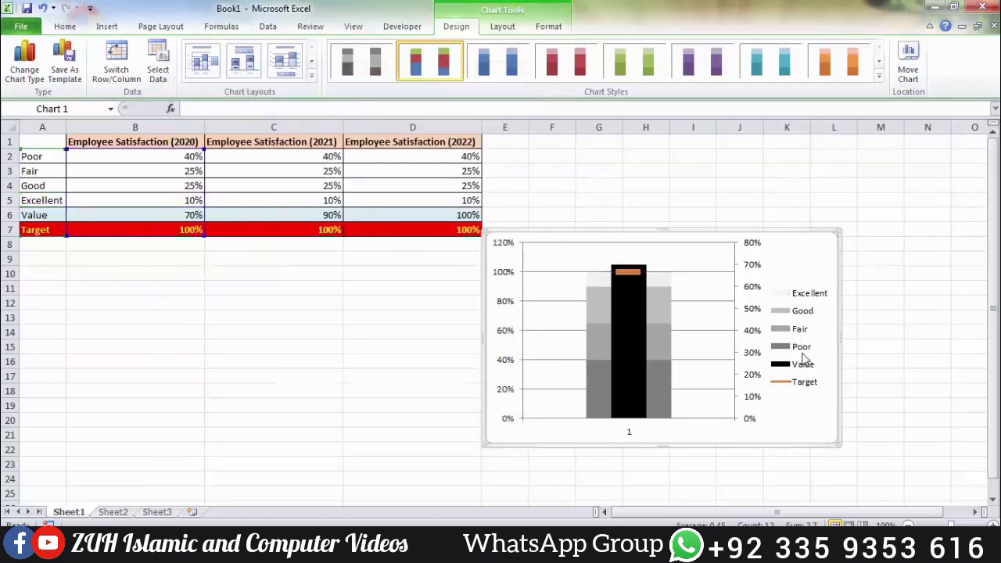
pyautogui.click(795, 313)
pyautogui.press('Delete')
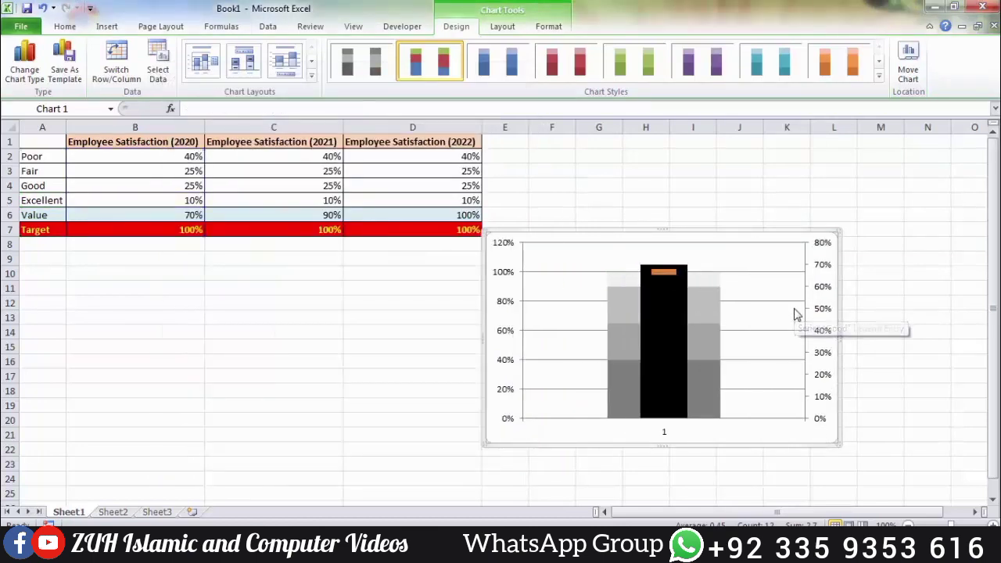
pyautogui.click(818, 272)
pyautogui.press('Delete')
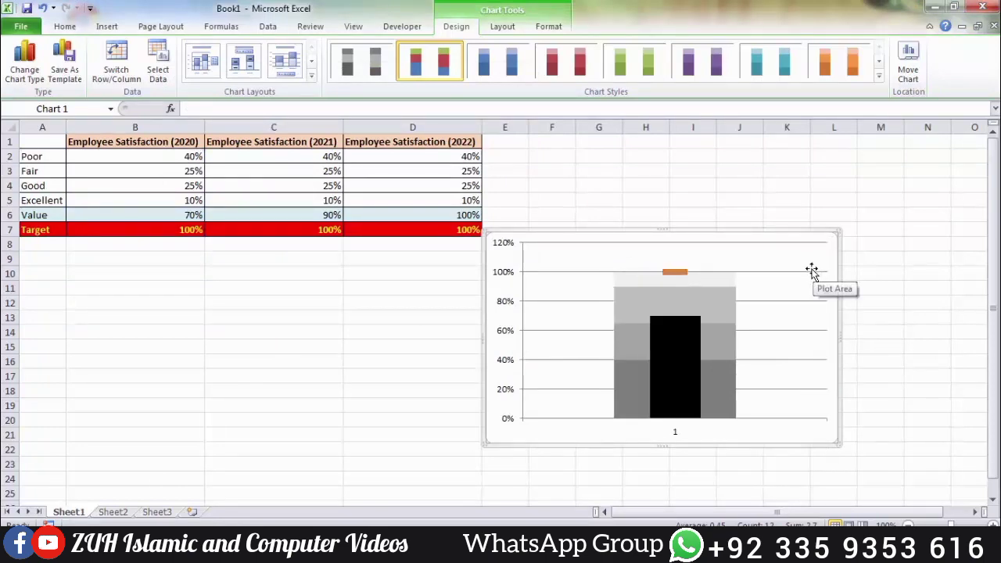
# Delete the chart's horizontal gridlines.
pyautogui.click(811, 269)
pyautogui.click(809, 271)
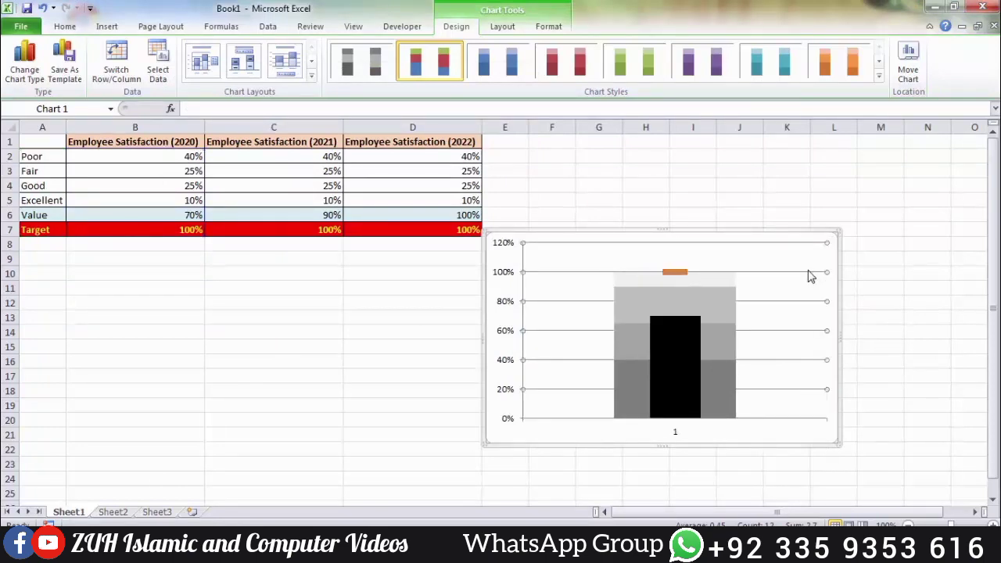
pyautogui.press('Delete')
# Move the chart up beside the data table and narrow it to end at about column I.
pyautogui.moveTo(735, 236); pyautogui.dragTo(755, 194)
pyautogui.moveTo(858, 297); pyautogui.dragTo(695, 298)
pyautogui.click(698, 301)
pyautogui.click(686, 297)
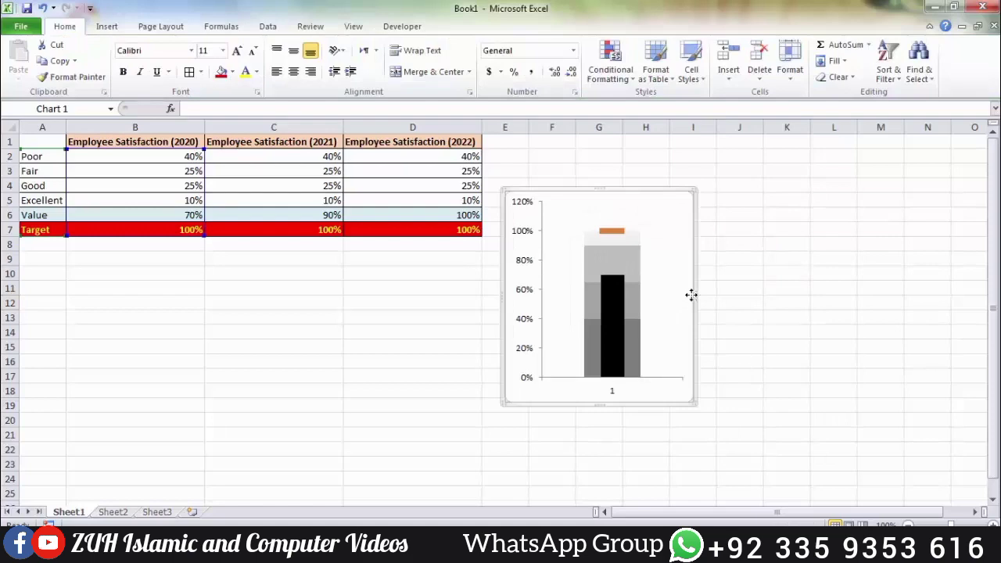
# Set the chart's horizontal axis label range to the Employee Satisfaction (2020) header in cell B1.
pyautogui.click(614, 395)
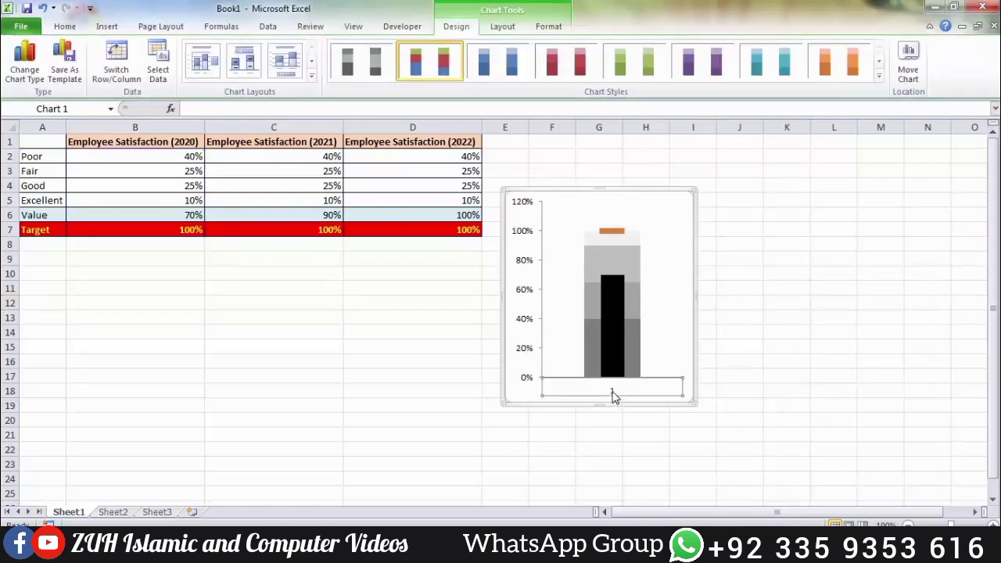
pyautogui.click(158, 69)
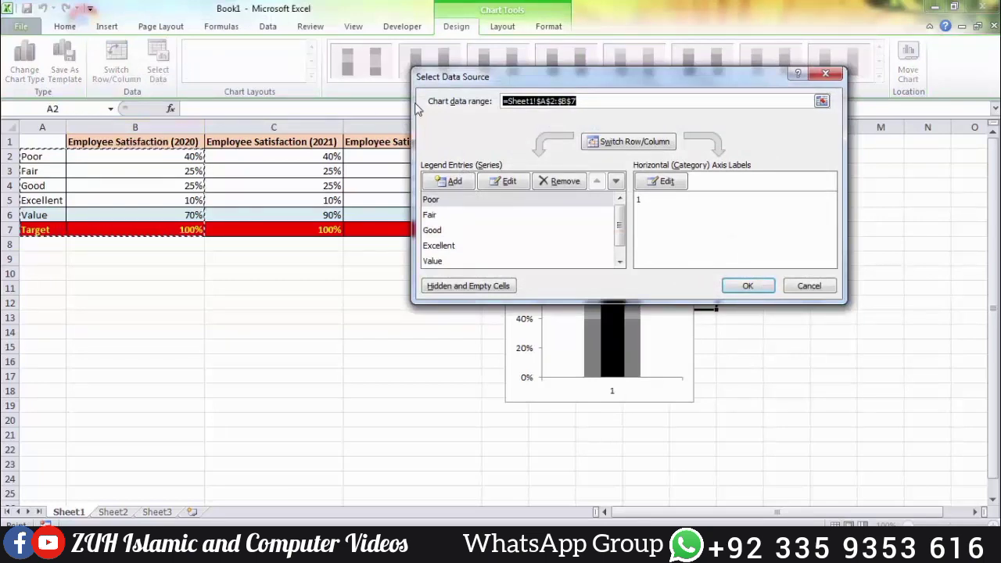
pyautogui.click(646, 201)
pyautogui.click(661, 182)
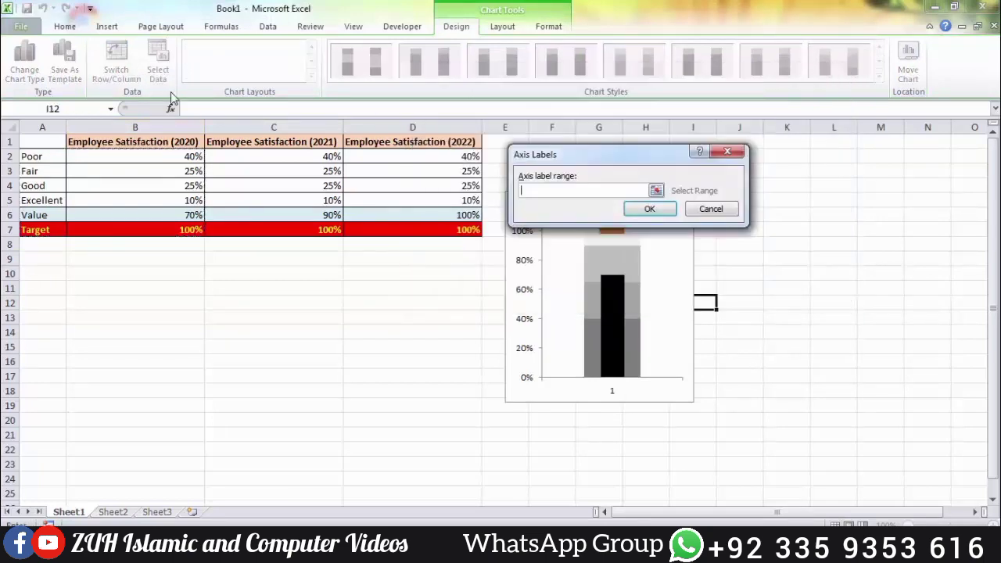
pyautogui.click(149, 143)
pyautogui.click(649, 212)
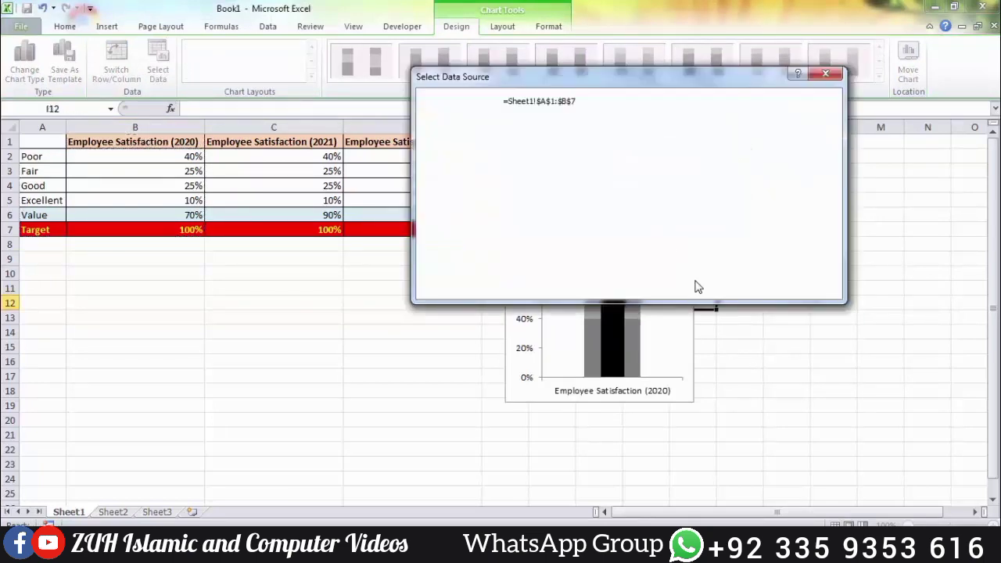
pyautogui.click(752, 285)
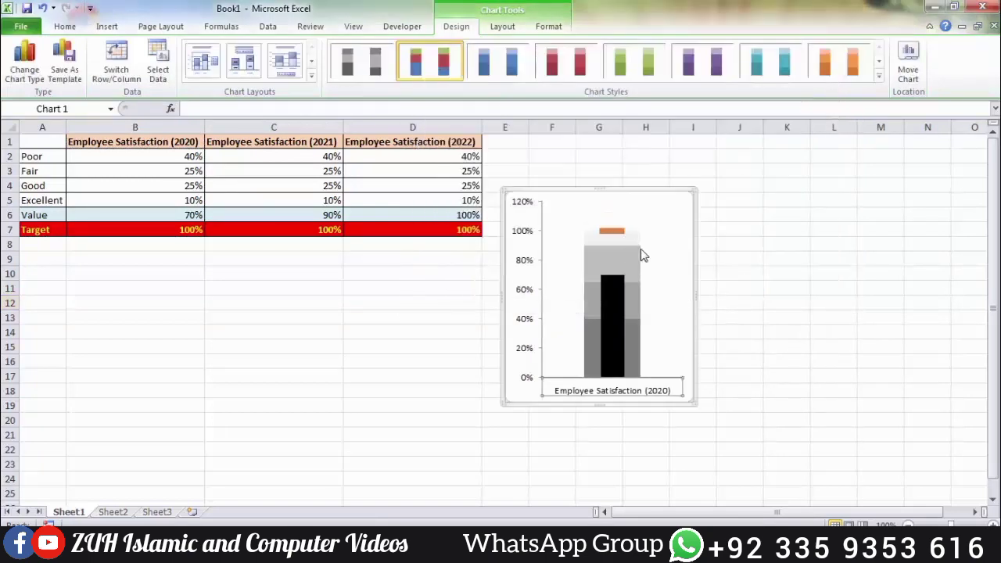
# Change the 2020 Value in cell B6 to 80%.
pyautogui.click(176, 215)
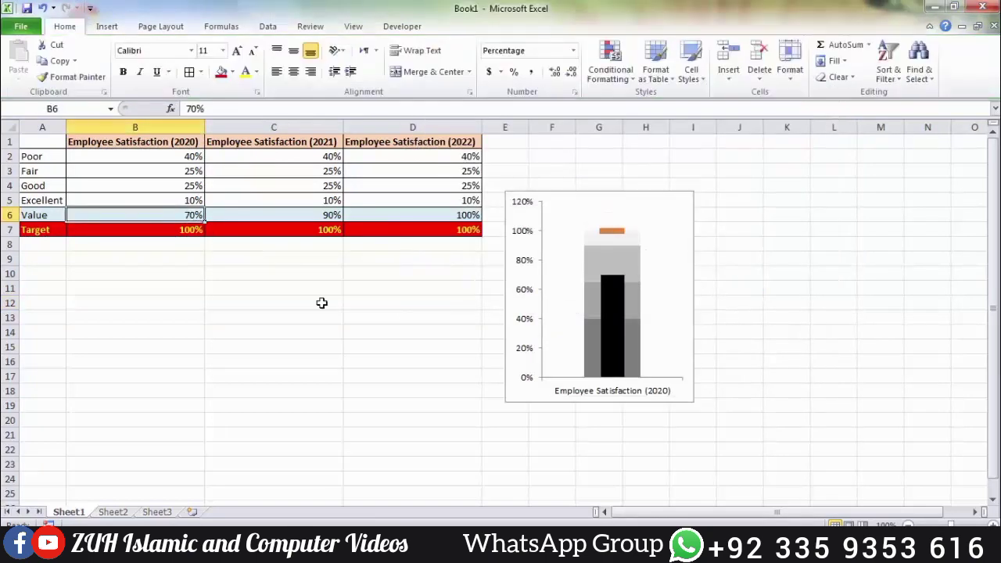
pyautogui.write('80')
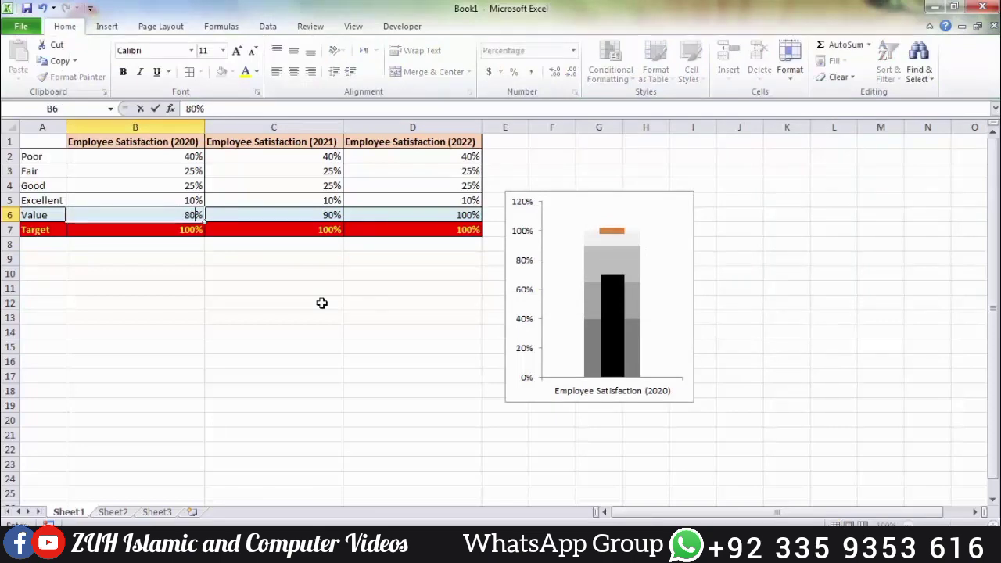
pyautogui.press('Return')
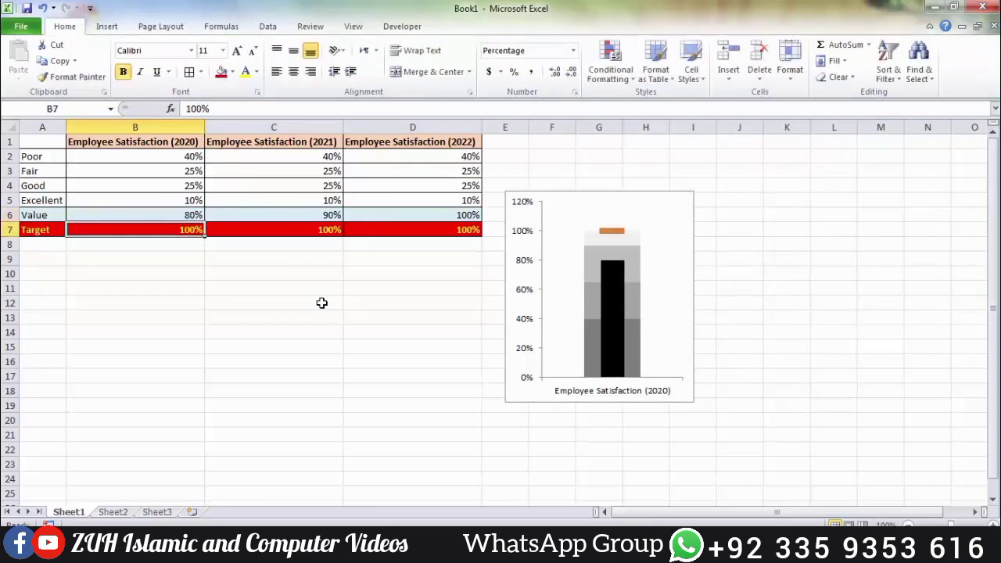
# Set the 2020 Value in cell B6 to 75%.
pyautogui.press('Up')
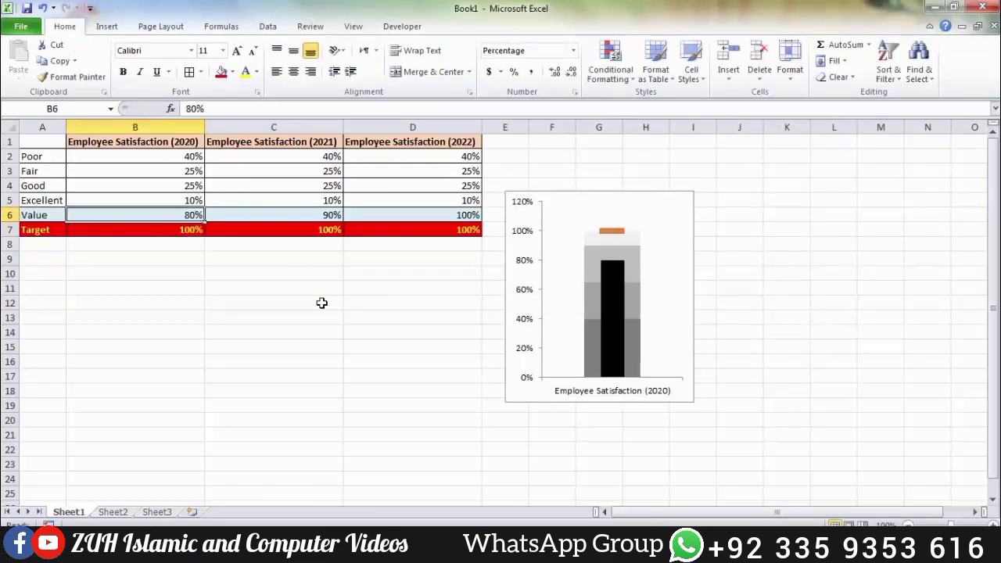
pyautogui.write('75')
pyautogui.press('Return')
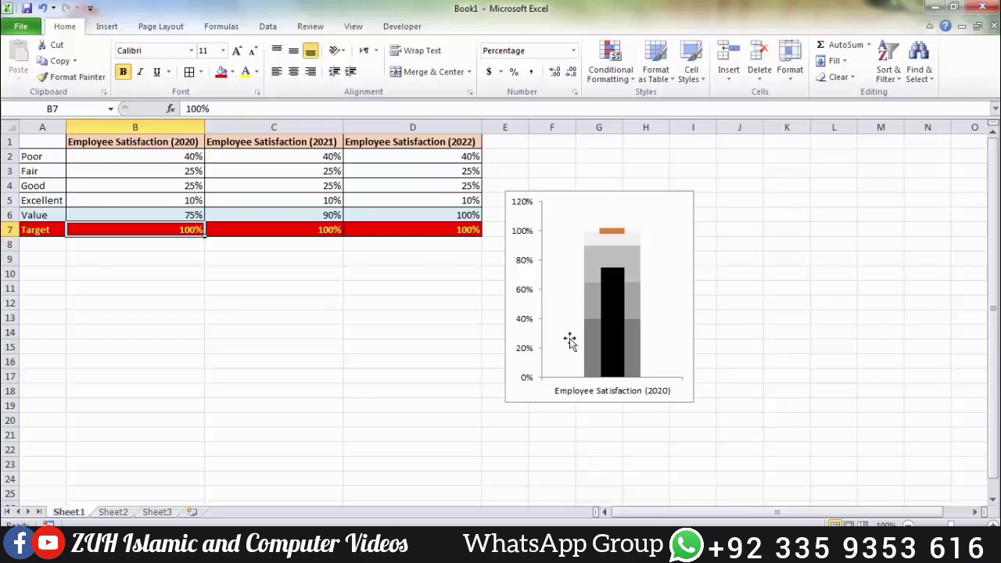
# Select the Poor, Fair, Good and Excellent bands and the Target marker in turn to review their source cells.
pyautogui.click(595, 337)
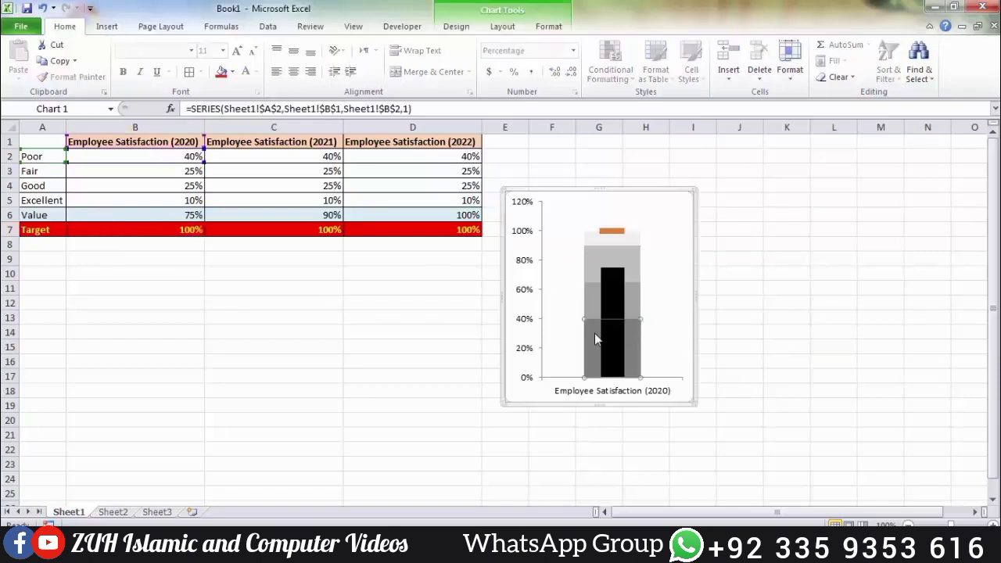
pyautogui.click(595, 301)
pyautogui.click(594, 266)
pyautogui.click(593, 236)
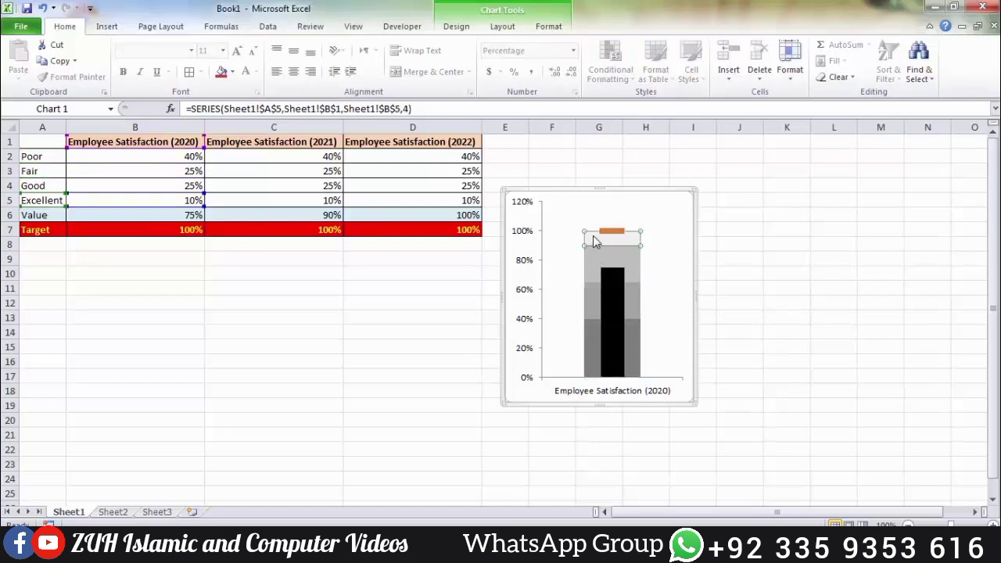
pyautogui.click(616, 232)
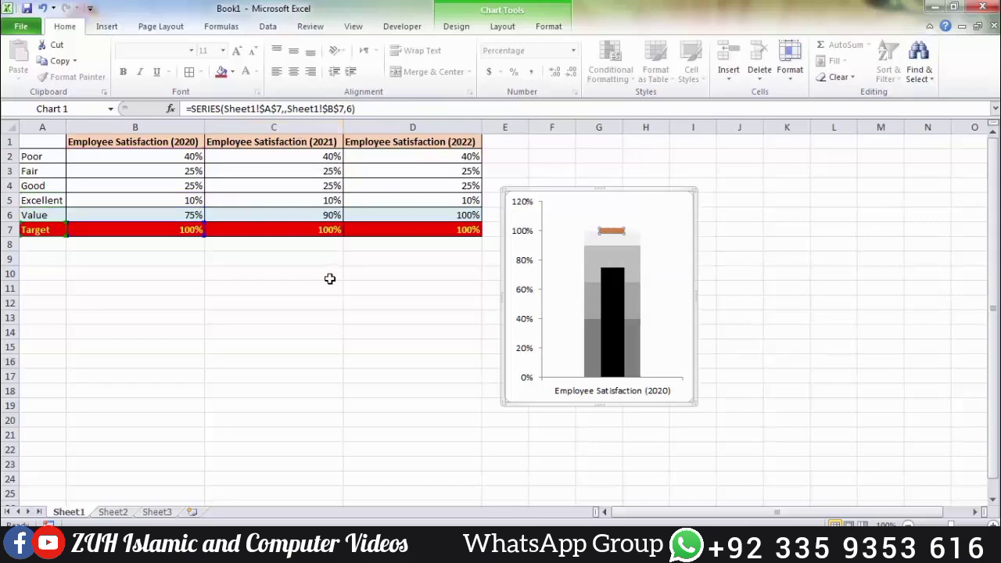
# Extend the chart's data range through the 2021 and 2022 columns, and enlarge the chart to about column N and row 20.
pyautogui.click(680, 331)
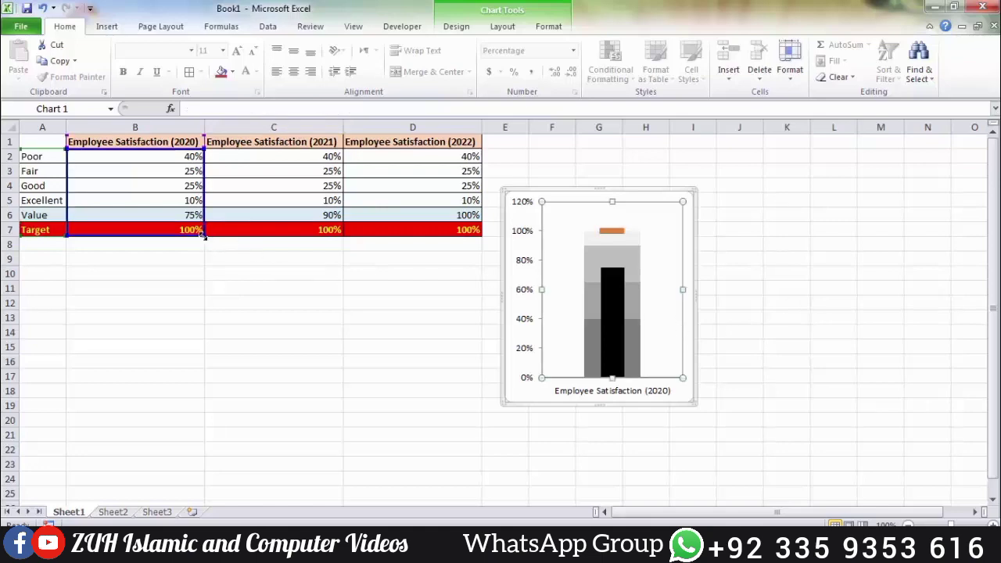
pyautogui.moveTo(203, 239); pyautogui.dragTo(446, 231)
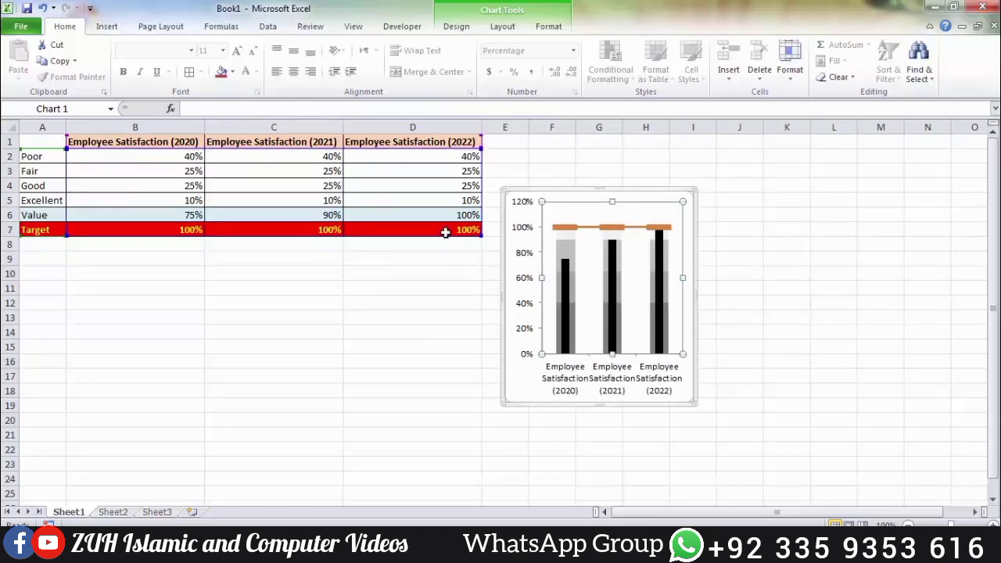
pyautogui.click(694, 396)
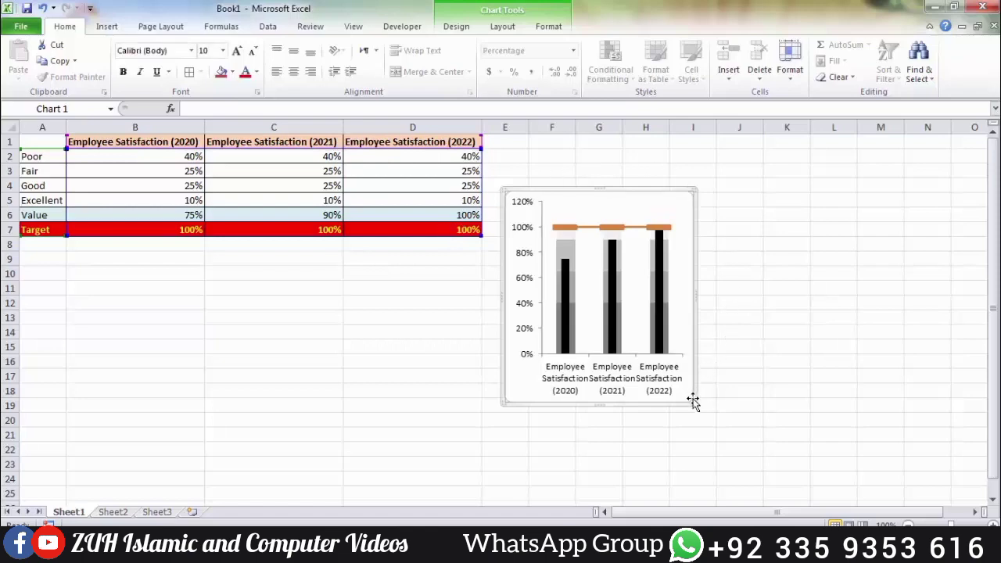
pyautogui.moveTo(692, 401); pyautogui.dragTo(947, 422)
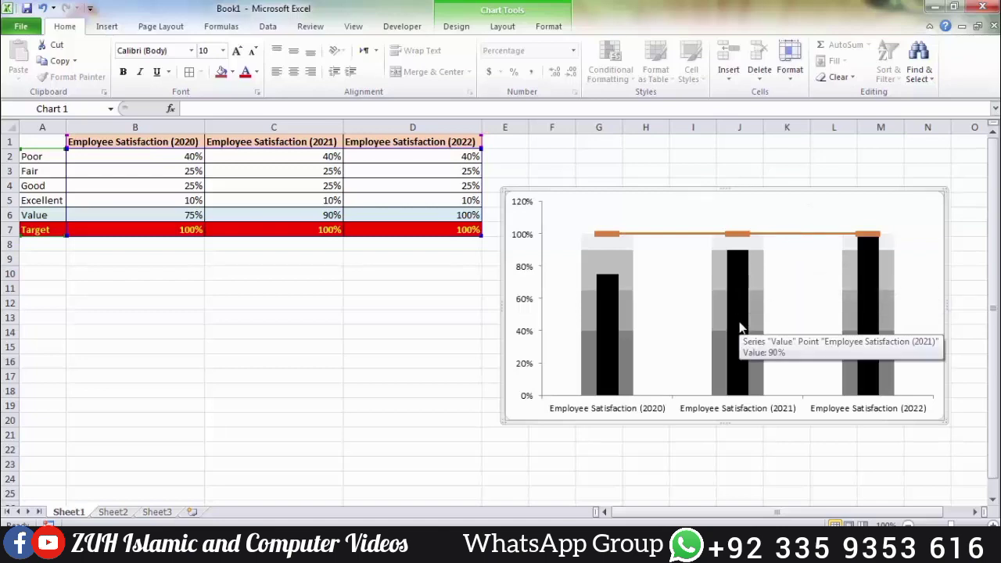
# Change the 2021 Target in cell C7 to 90%.
pyautogui.click(327, 228)
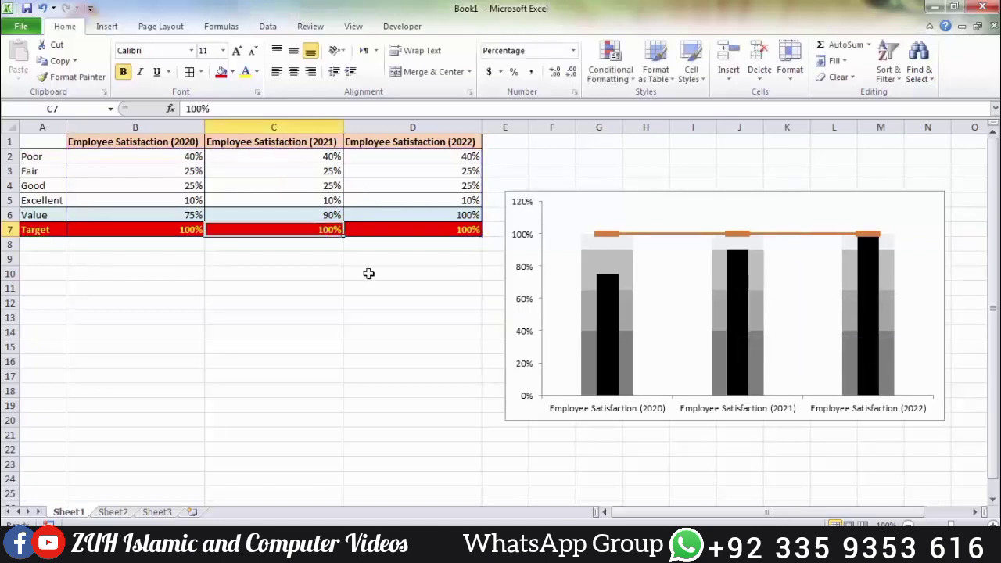
pyautogui.write('90%')
pyautogui.press('Return')
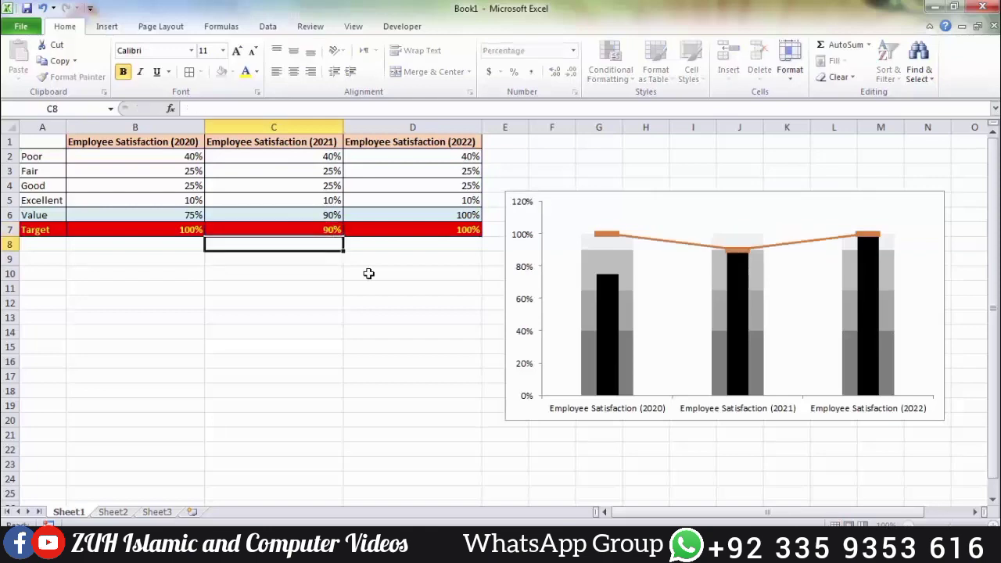
# Set the 2022 Target in cell D7 to 120%.
pyautogui.click(394, 229)
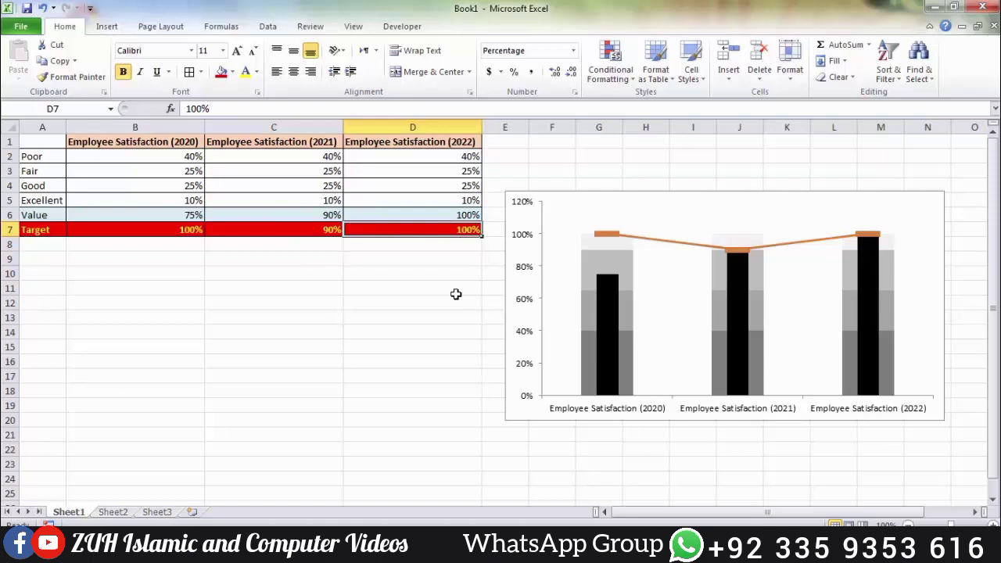
pyautogui.write('1')
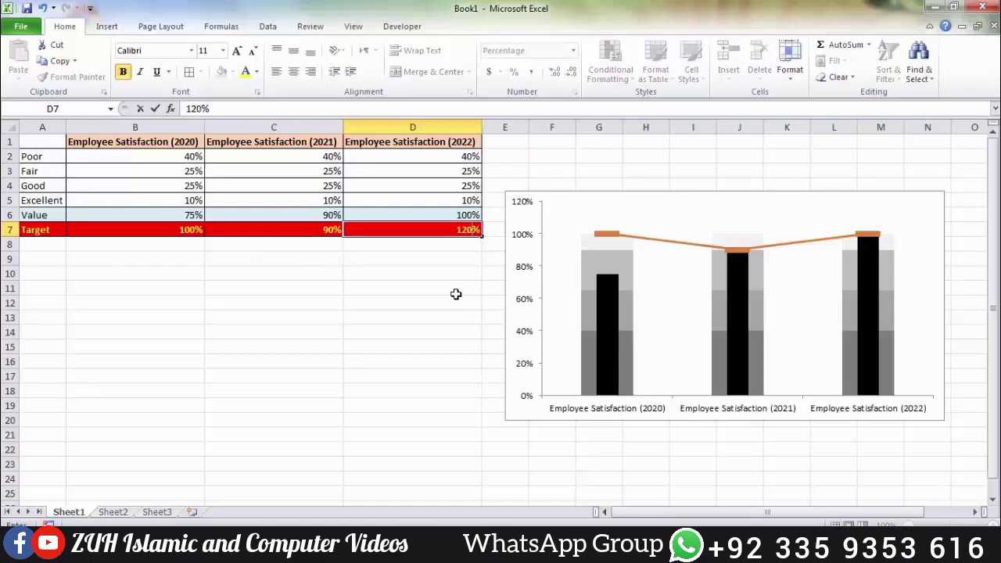
pyautogui.write('20')
pyautogui.press('Return')
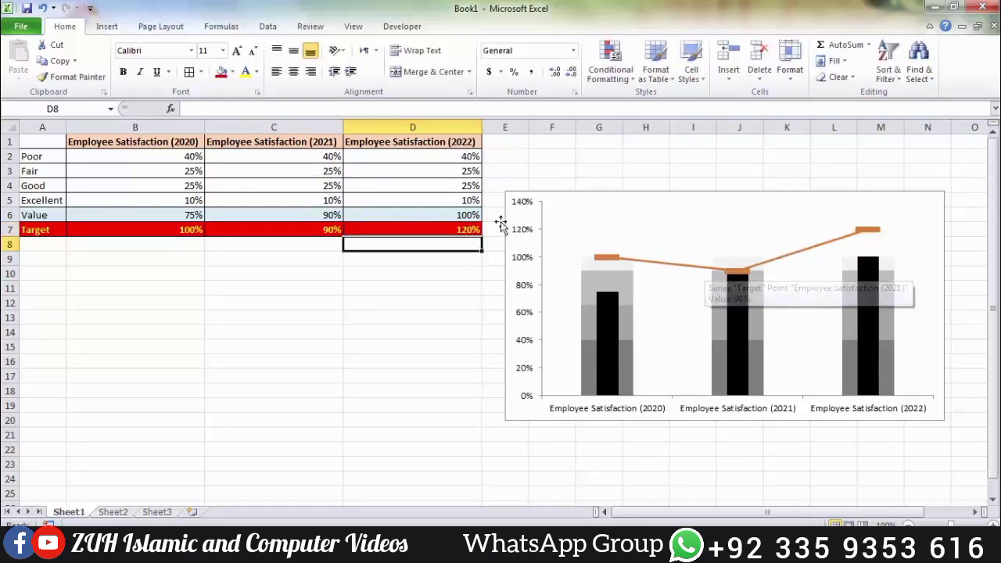
# Set the 2021 and 2022 Targets in cells C7 and D7 to 100%.
pyautogui.click(321, 227)
pyautogui.write('100')
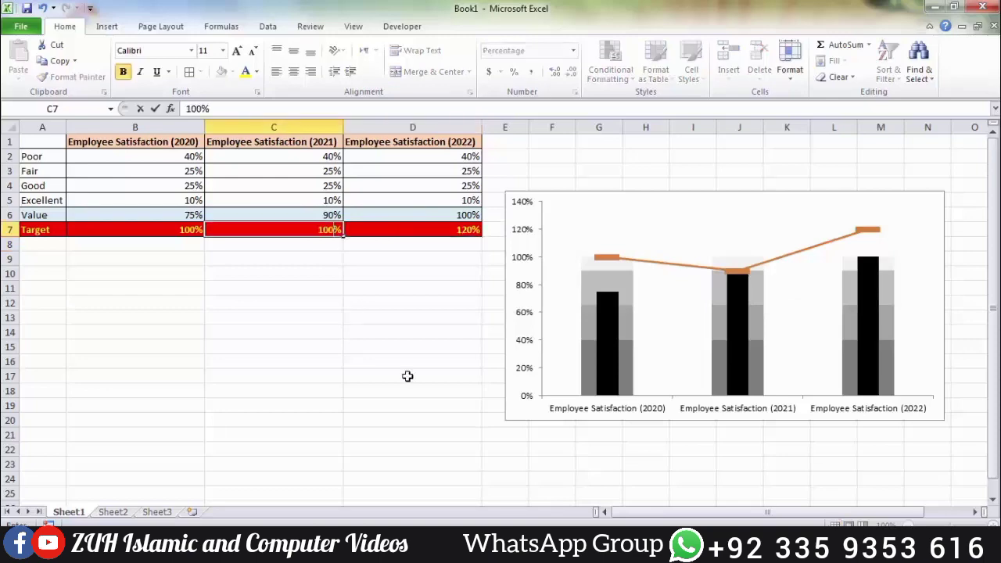
pyautogui.press('Return')
# Remove the lines connecting the Target markers by giving the 2021 and 2022 Target data points no line.
pyautogui.rightClick(696, 236)
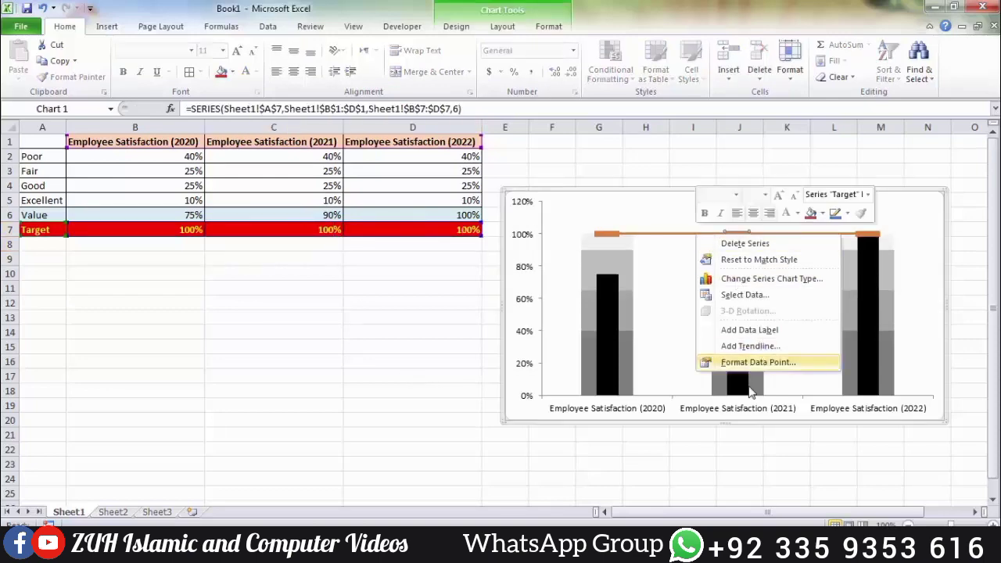
pyautogui.click(734, 361)
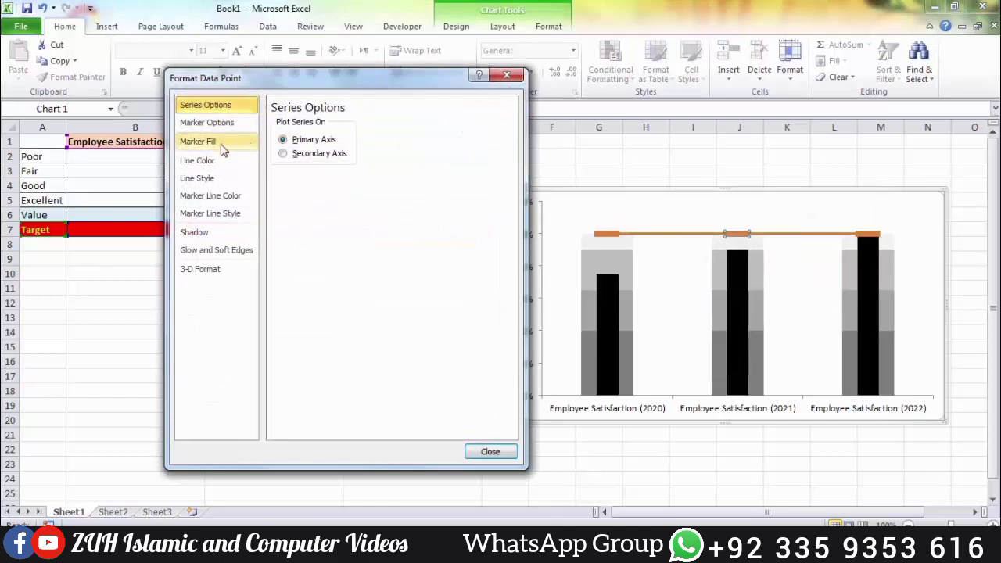
pyautogui.click(204, 161)
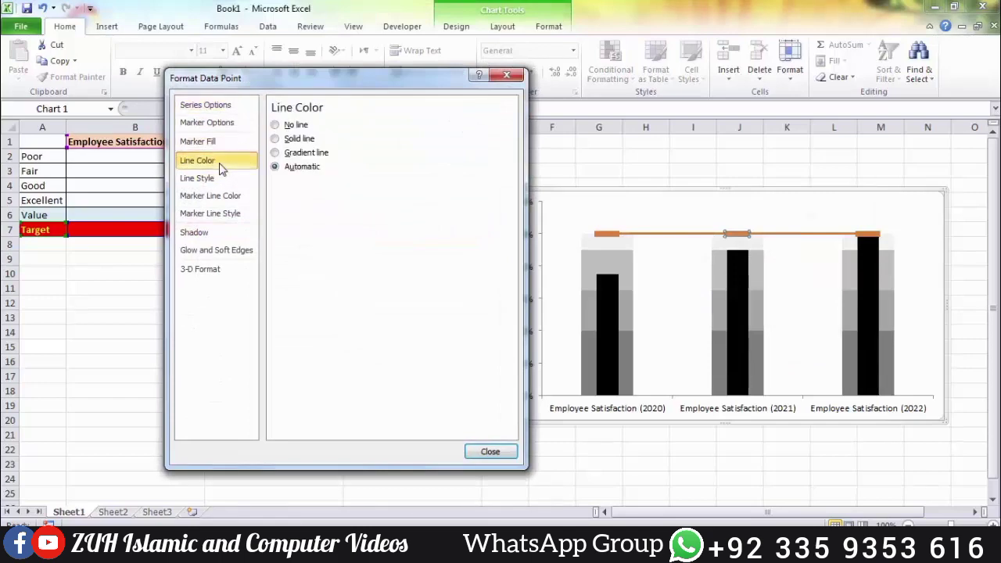
pyautogui.click(288, 126)
pyautogui.click(791, 234)
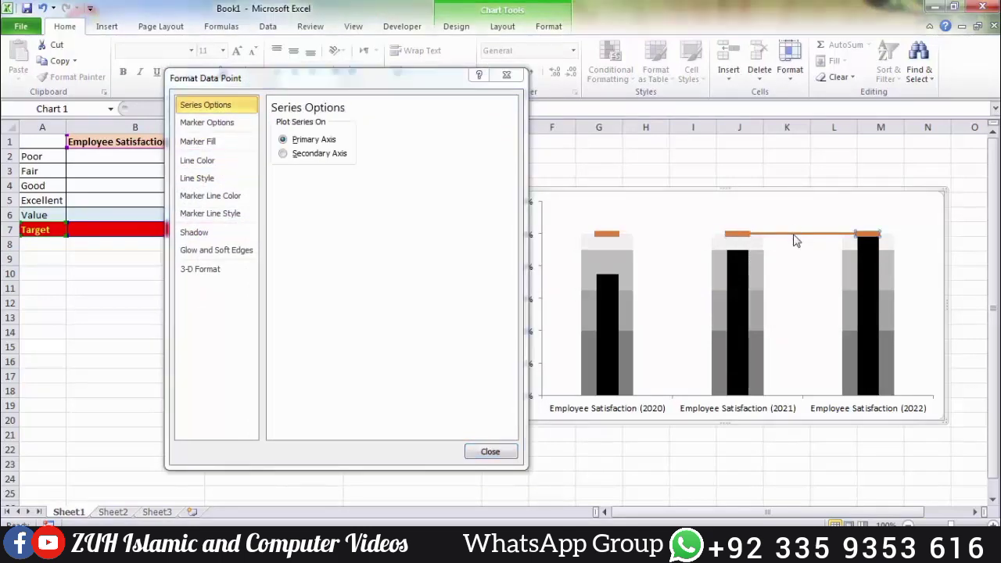
pyautogui.click(216, 163)
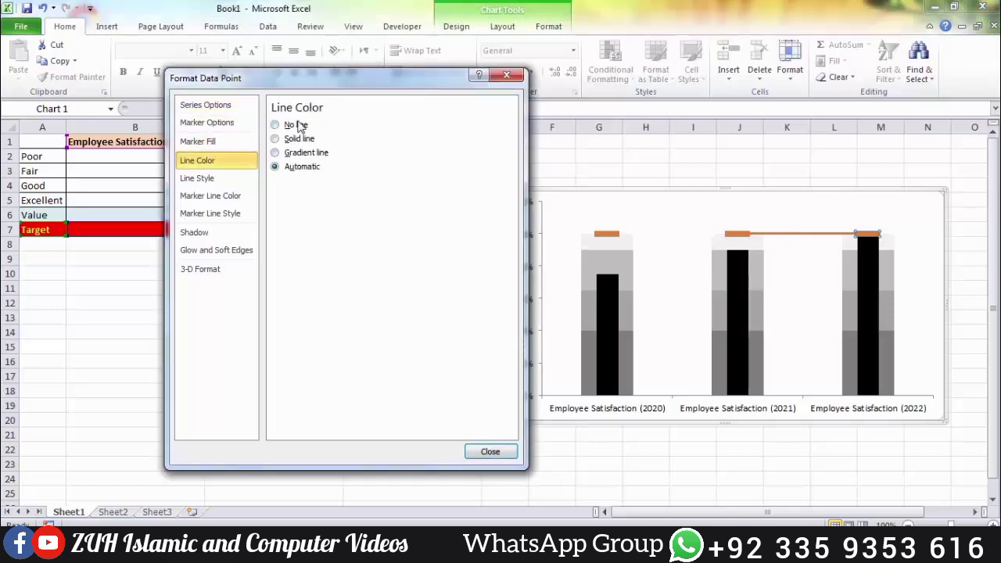
pyautogui.click(294, 125)
pyautogui.click(490, 451)
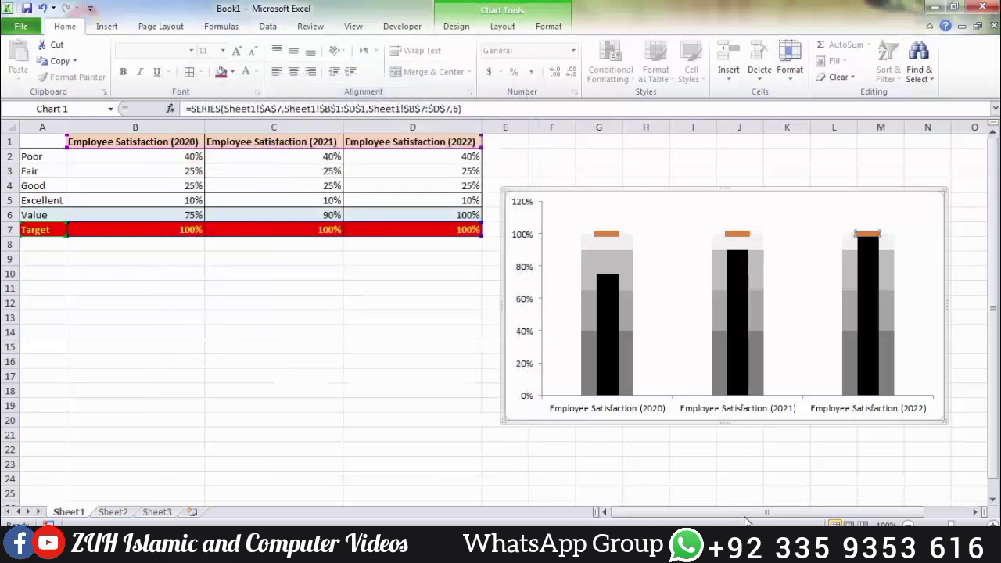
pyautogui.click(458, 344)
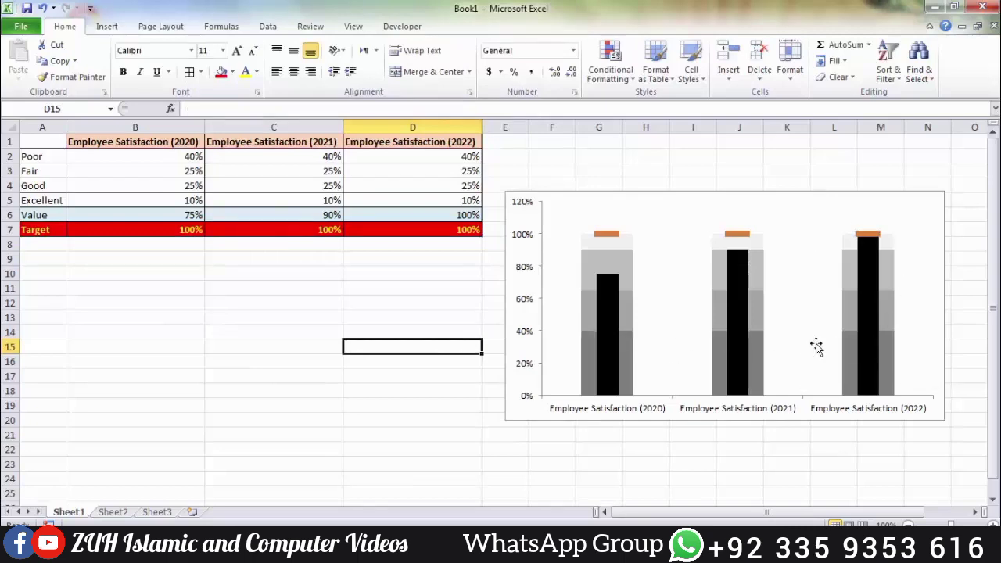
# Set the gap width of the Poor band series to 0%.
pyautogui.moveTo(719, 366)
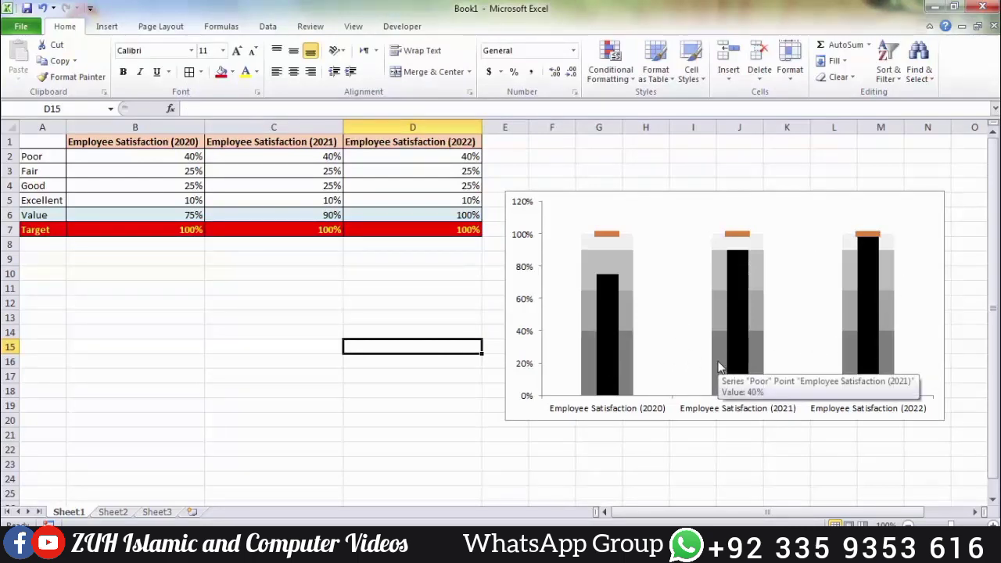
pyautogui.click(624, 363)
pyautogui.rightClick(624, 363)
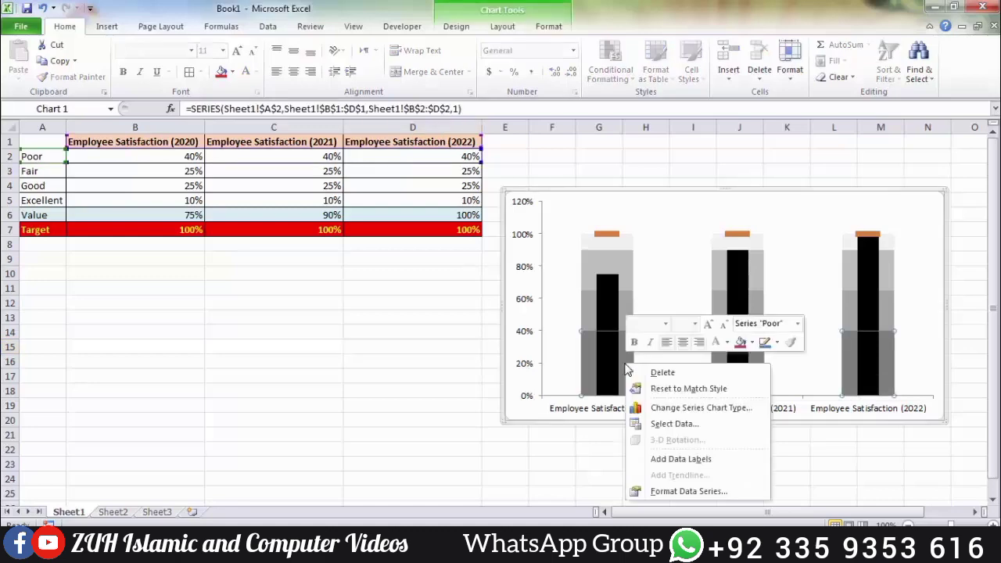
pyautogui.click(688, 490)
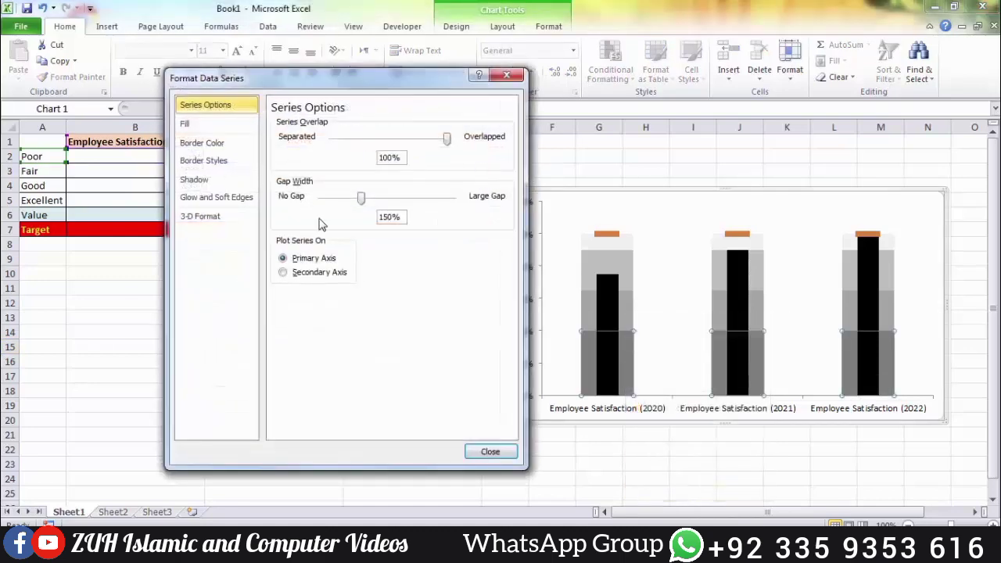
pyautogui.moveTo(359, 204); pyautogui.dragTo(316, 204)
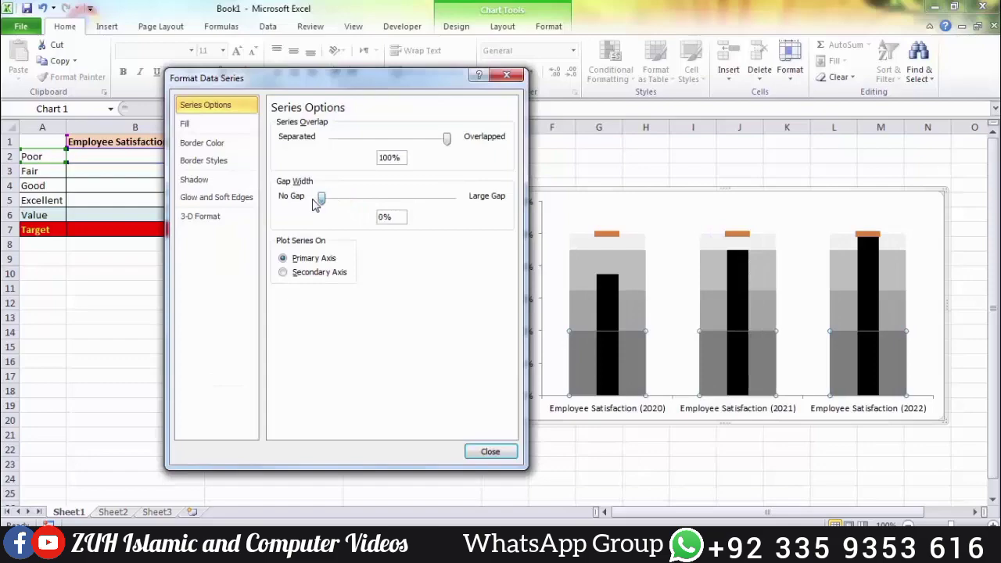
pyautogui.click(489, 452)
pyautogui.click(552, 464)
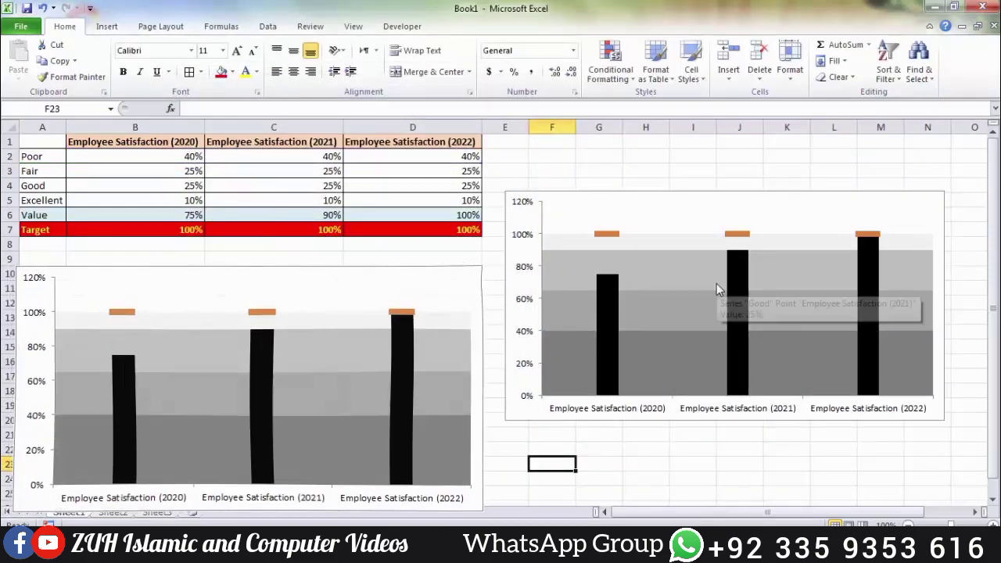
# Change the 2021 Fair value in cell C3 to 50%.
pyautogui.click(327, 173)
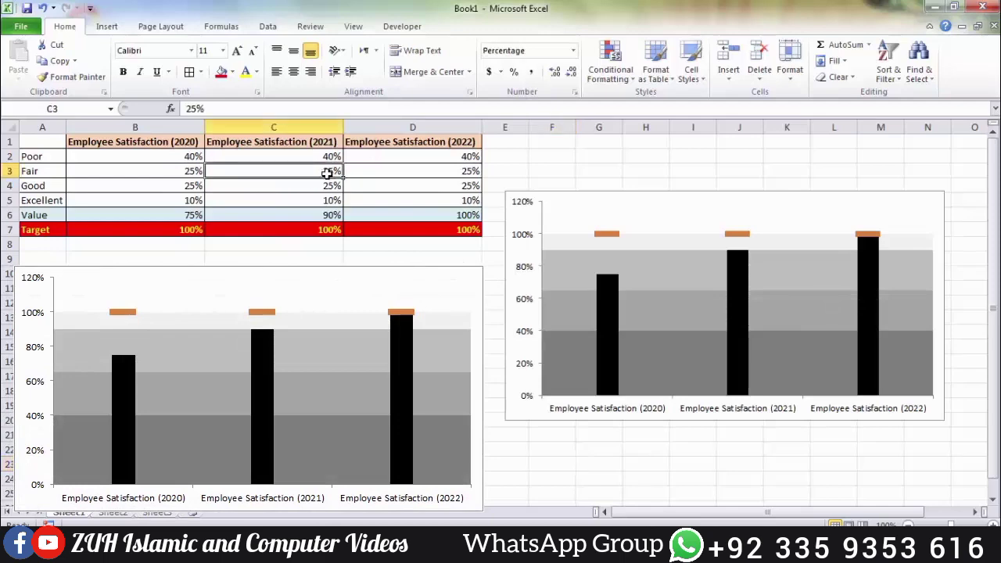
pyautogui.write('05')
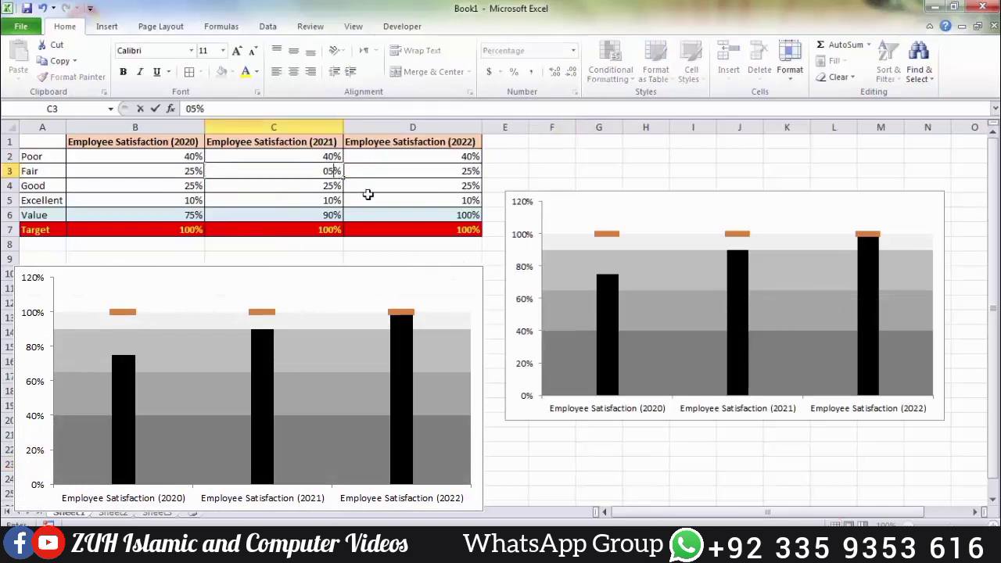
pyautogui.press('BackSpace')
pyautogui.press('BackSpace')
pyautogui.write('50')
pyautogui.press('Return')
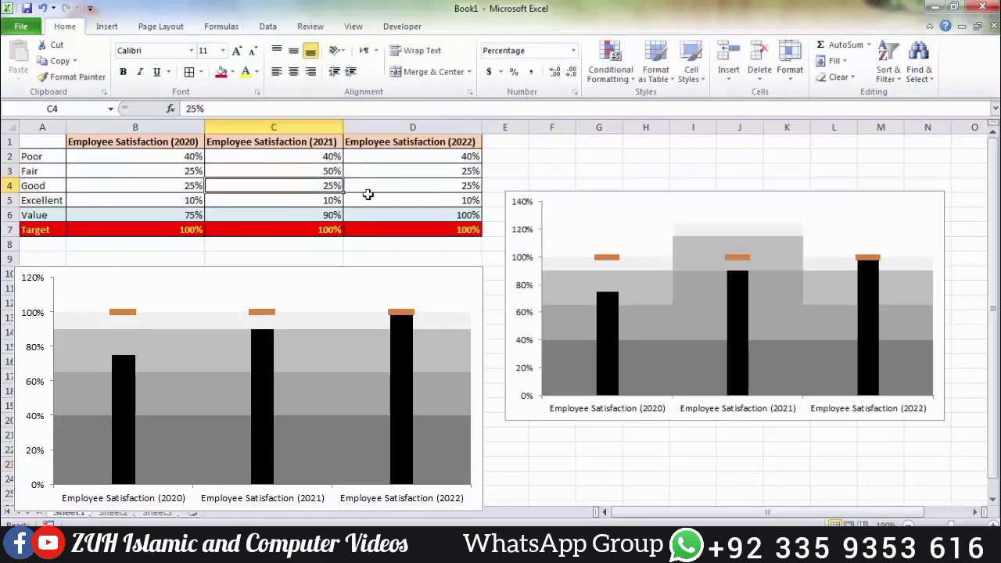
# Restore the 2021 Fair value to 25% by filling cell C3 from the 2020 value in B3.
pyautogui.click(301, 170)
pyautogui.click(196, 170)
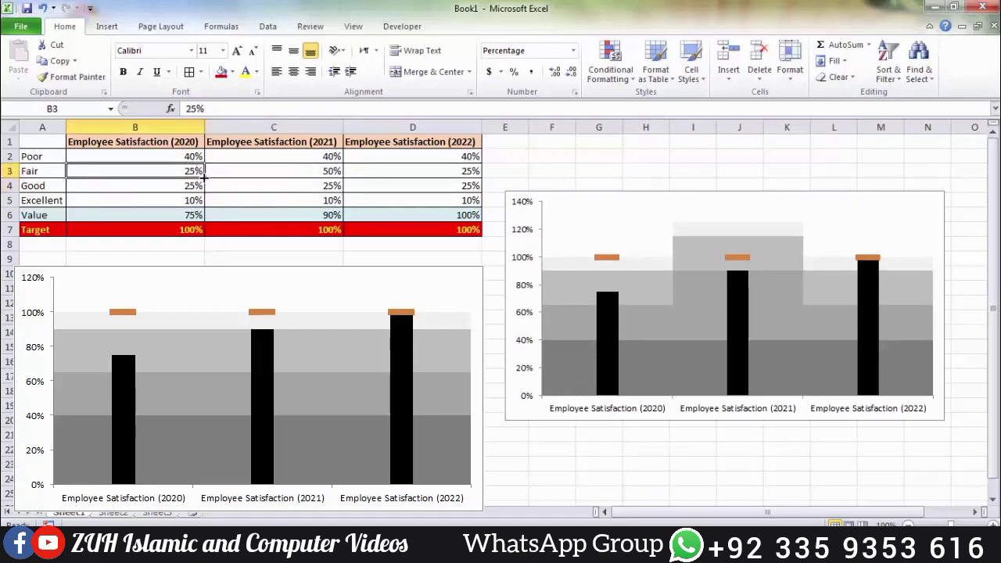
pyautogui.moveTo(242, 181); pyautogui.dragTo(311, 174)
pyautogui.click(310, 174)
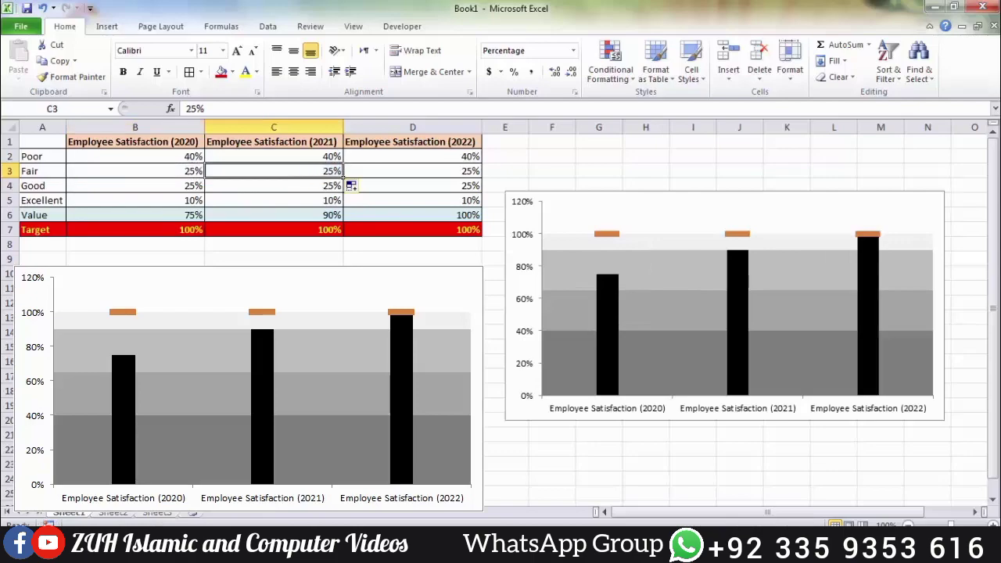
pyautogui.click(413, 361)
# Select the bullet chart.
pyautogui.click(672, 196)
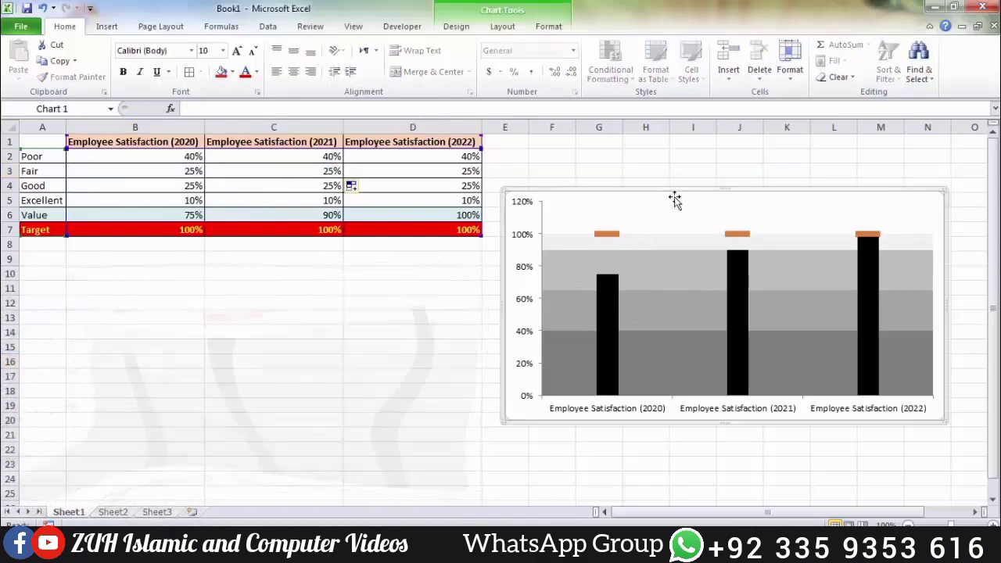